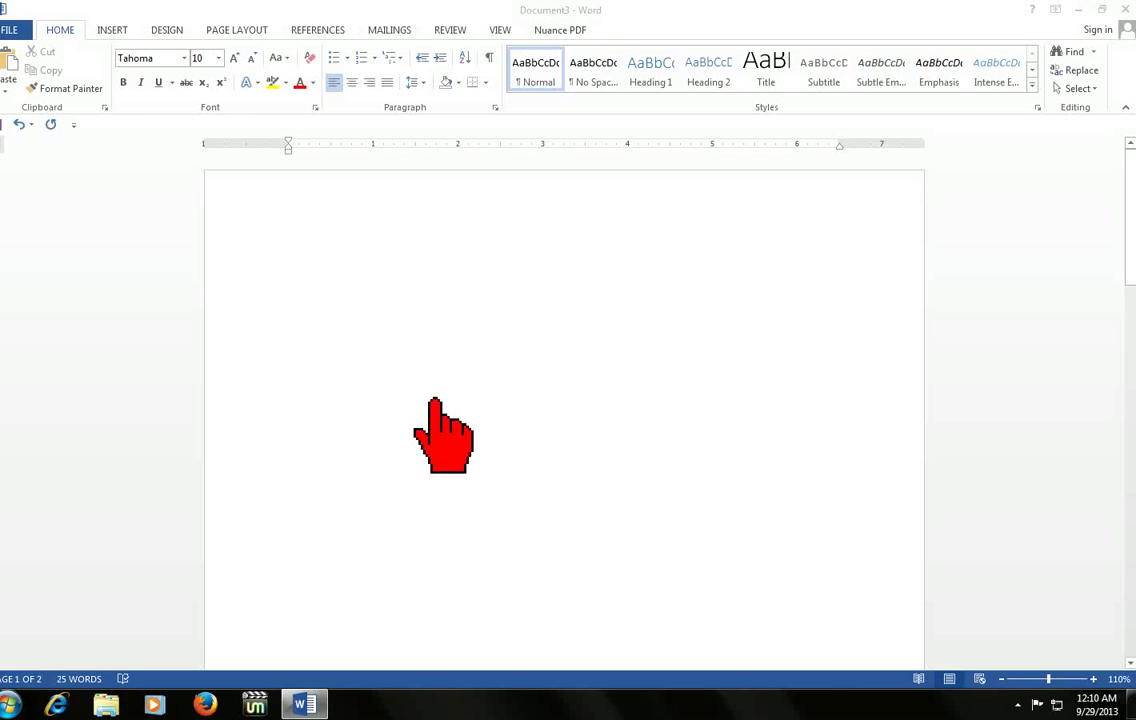
Switch Word to the Page Layout tab after briefly viewing the document's File Info page.
left_click(58, 8)
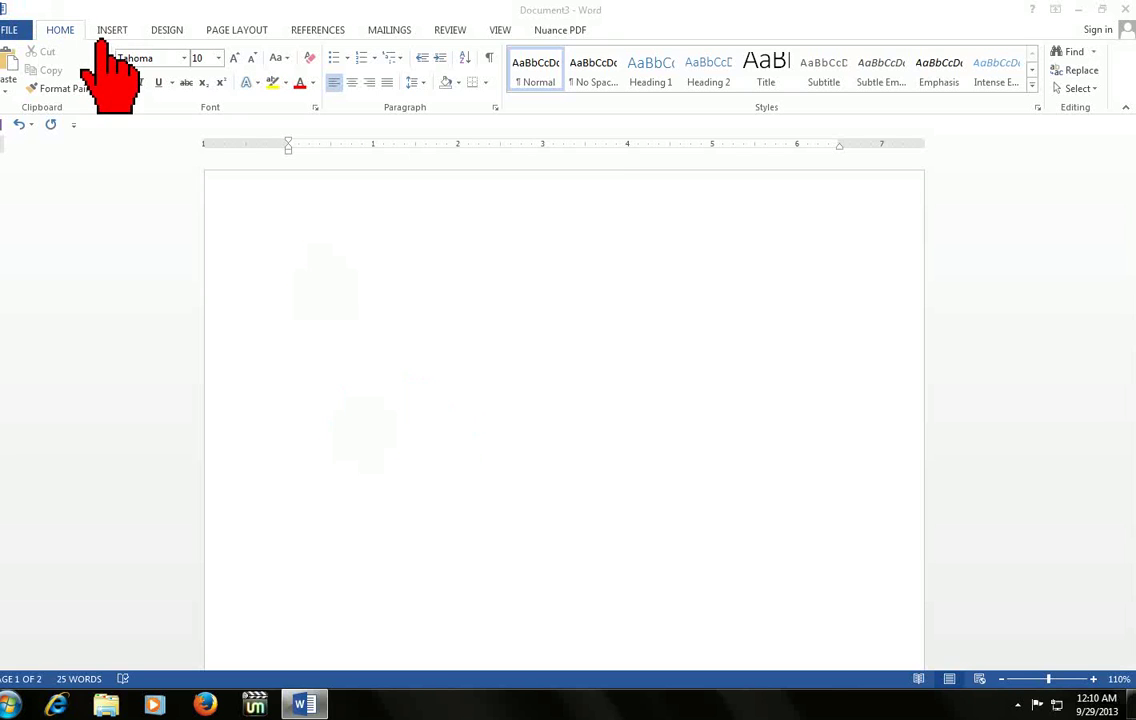
left_click(240, 31)
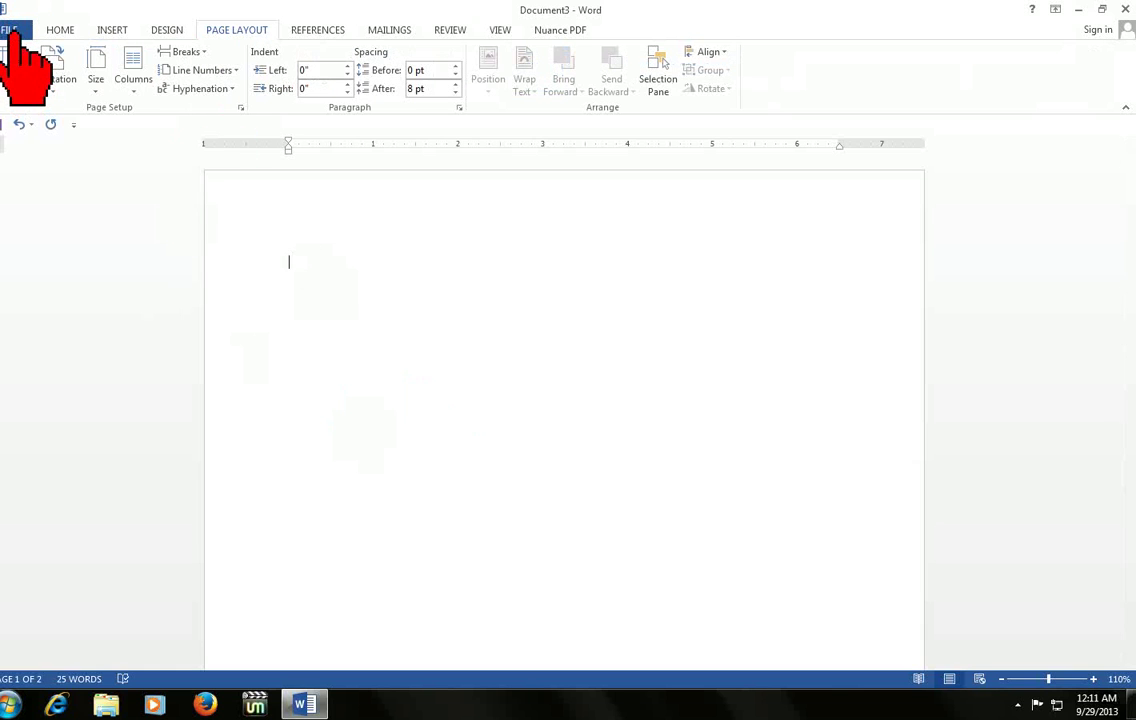
left_click(14, 30)
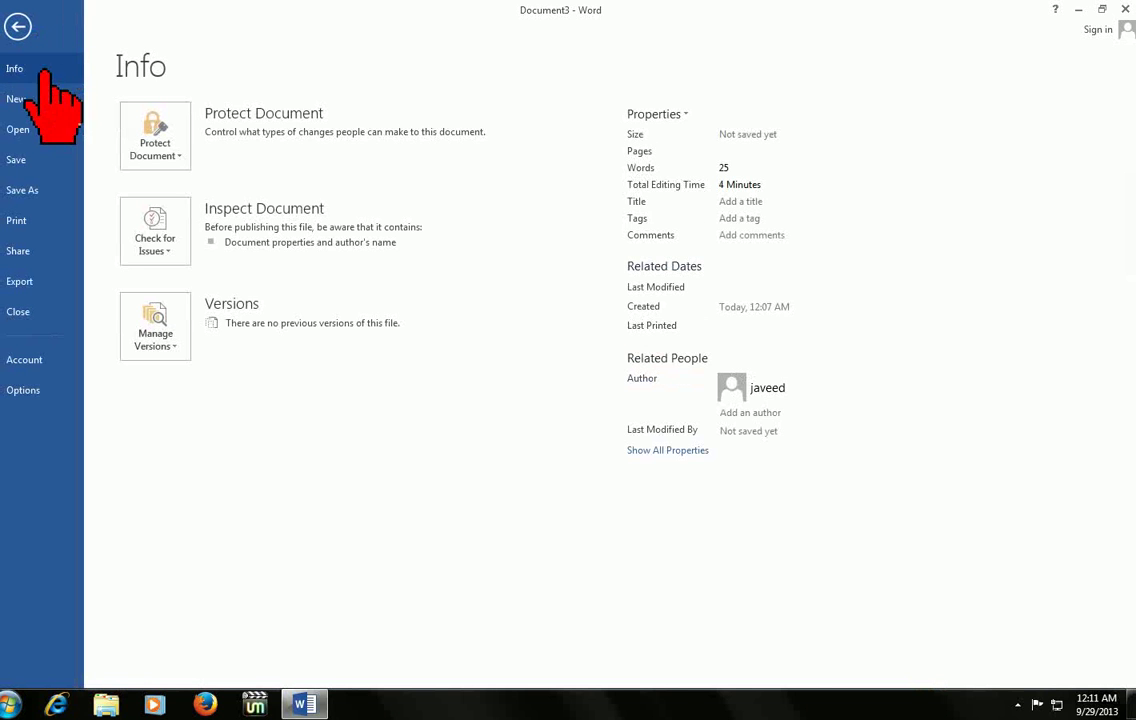
key("Escape")
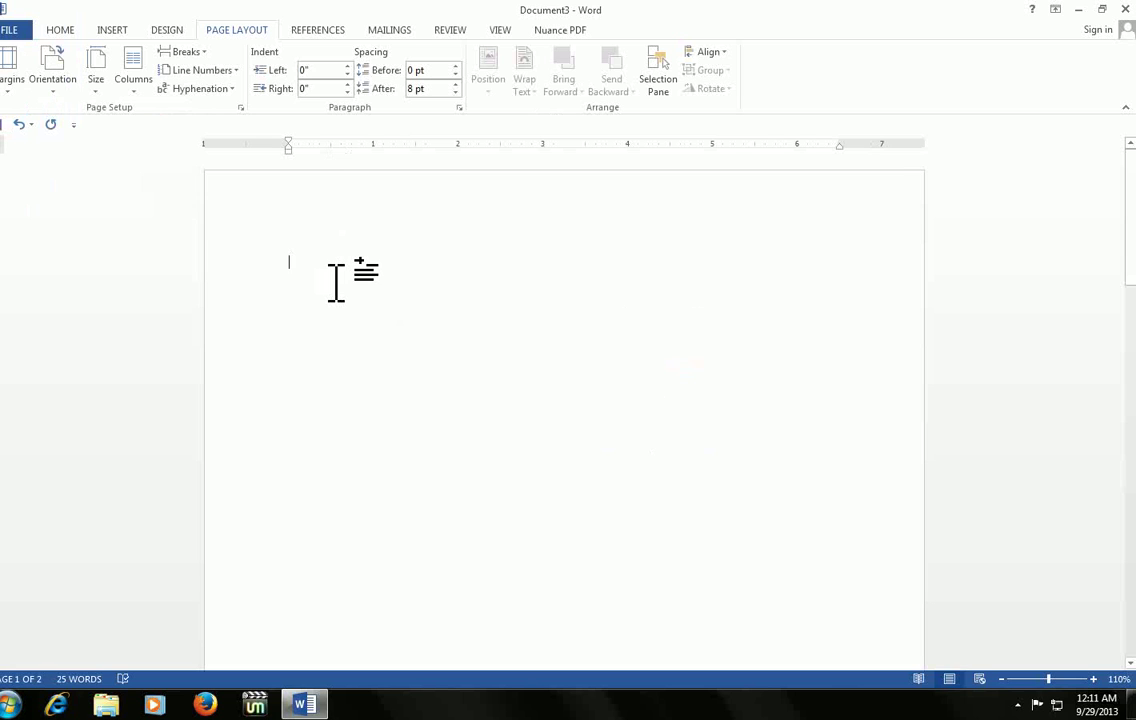
key("alt")
In Page Setup (Alt, S, P), set the top margin to 1.2 and the bottom margin to 1 inch.
key("s")
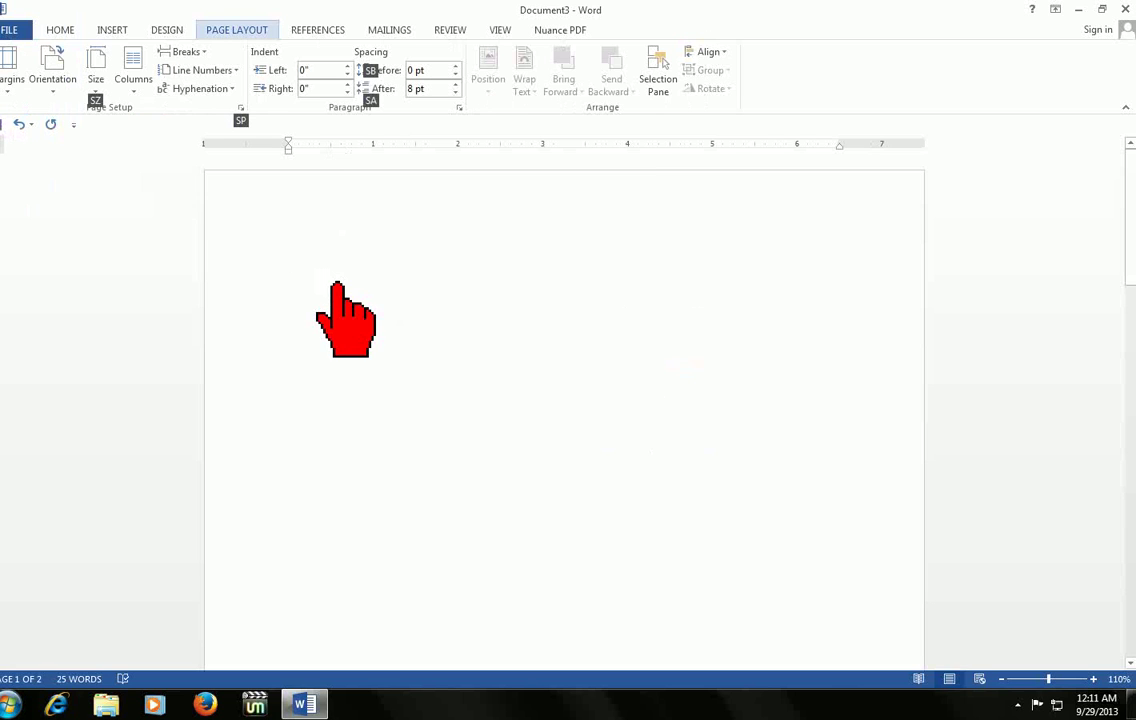
key("p")
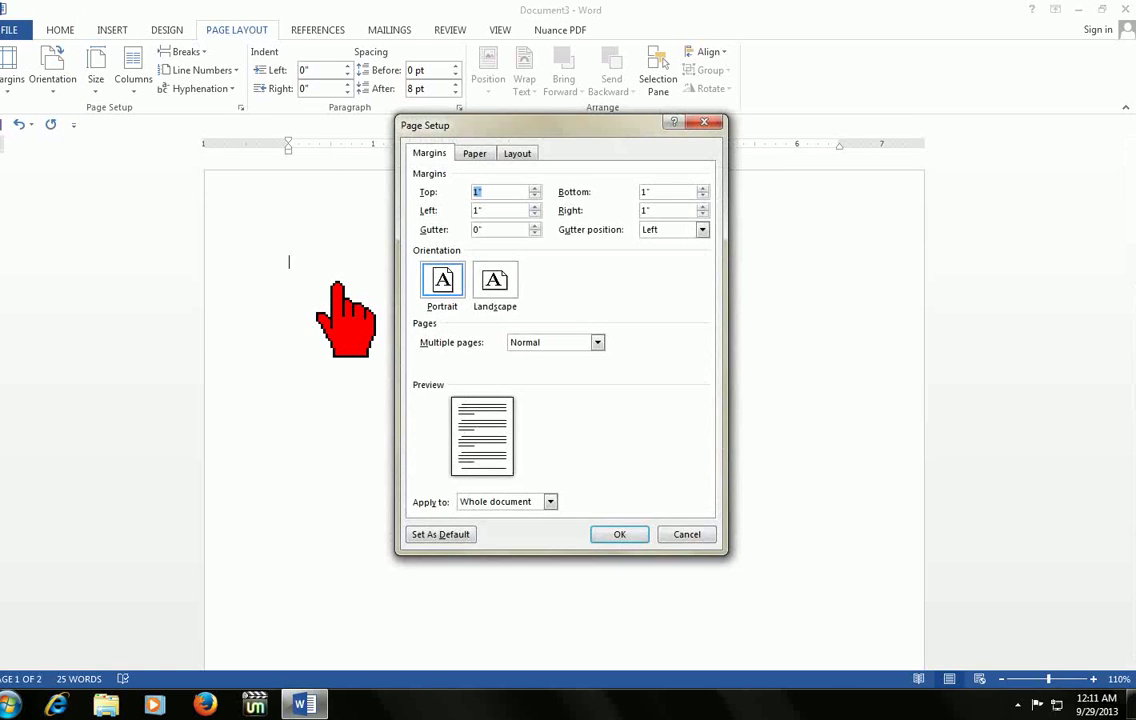
type("1.2")
key("Tab")
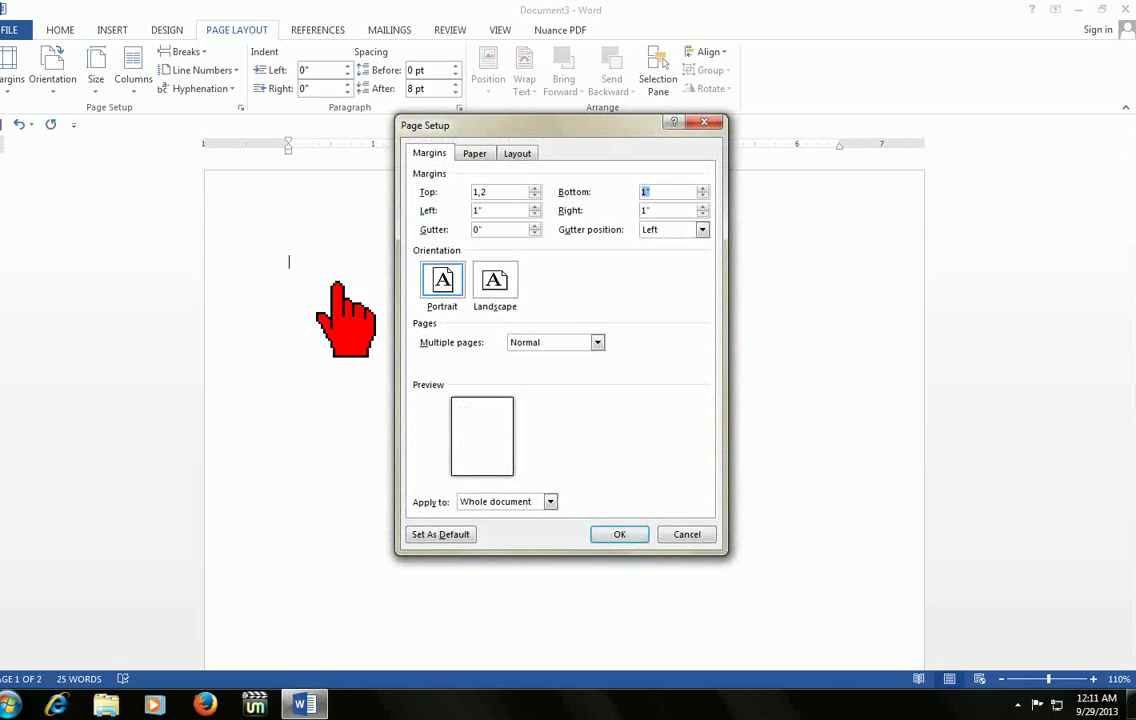
type("1")
key("Tab")
key("Tab")
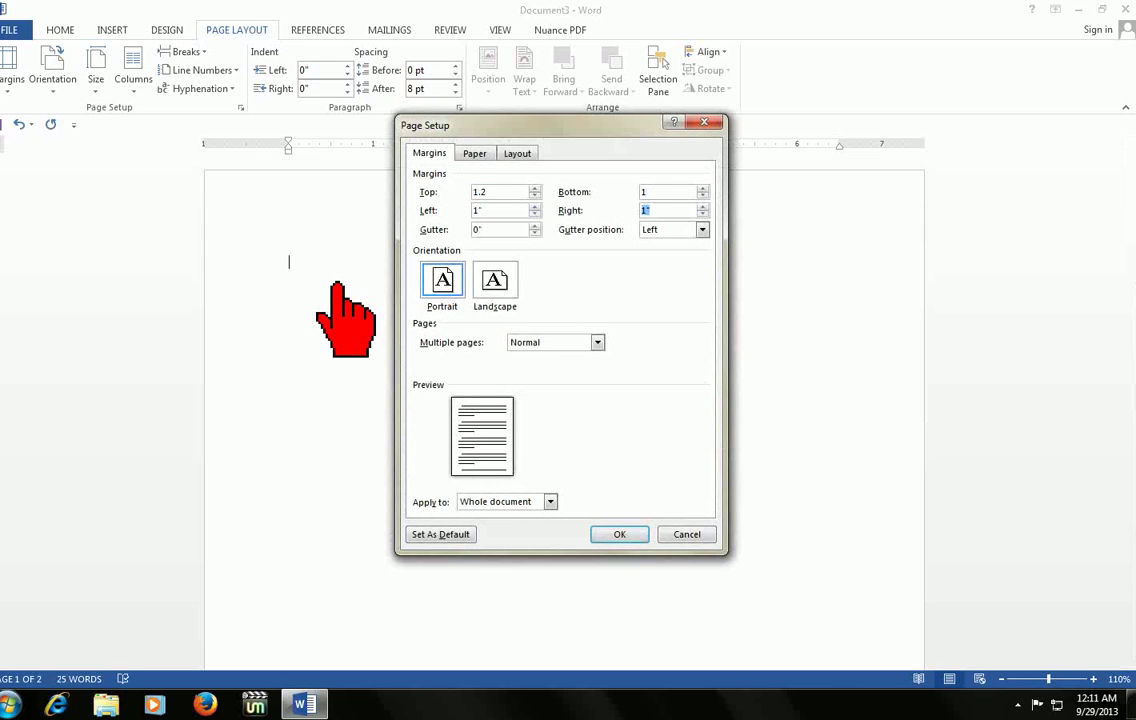
key("Return")
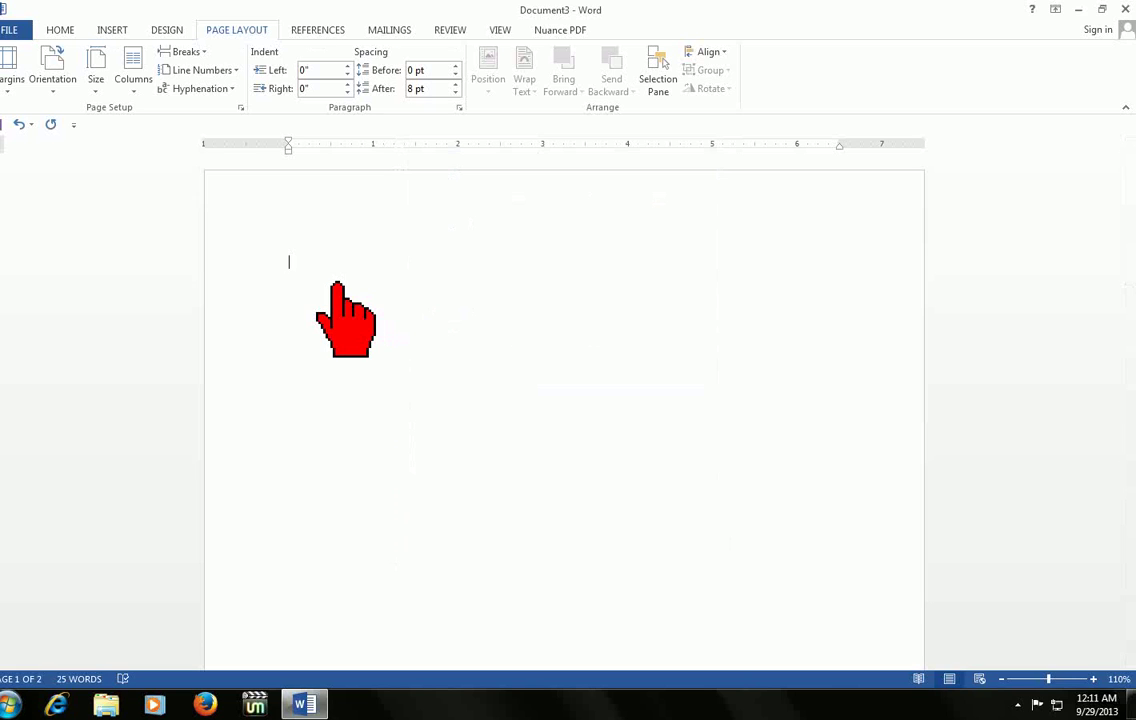
key("alt")
Open the Insert Table dialog (5 columns, 2 rows) and cancel it without inserting a table.
key("n")
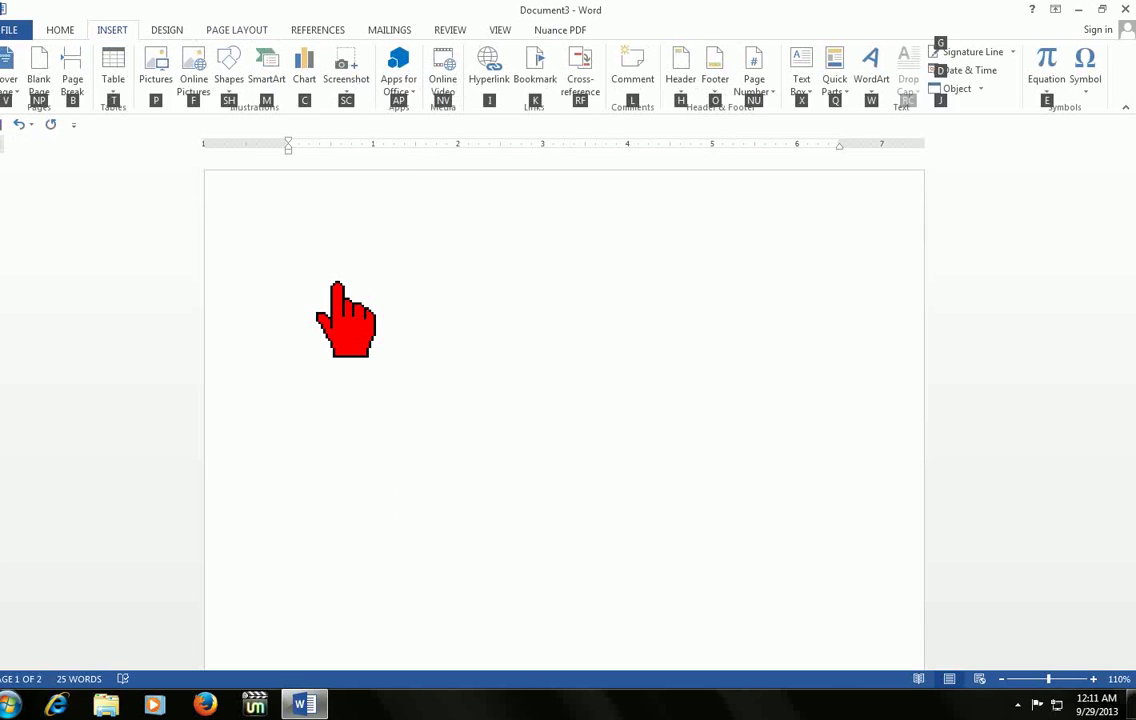
key("t")
key("i")
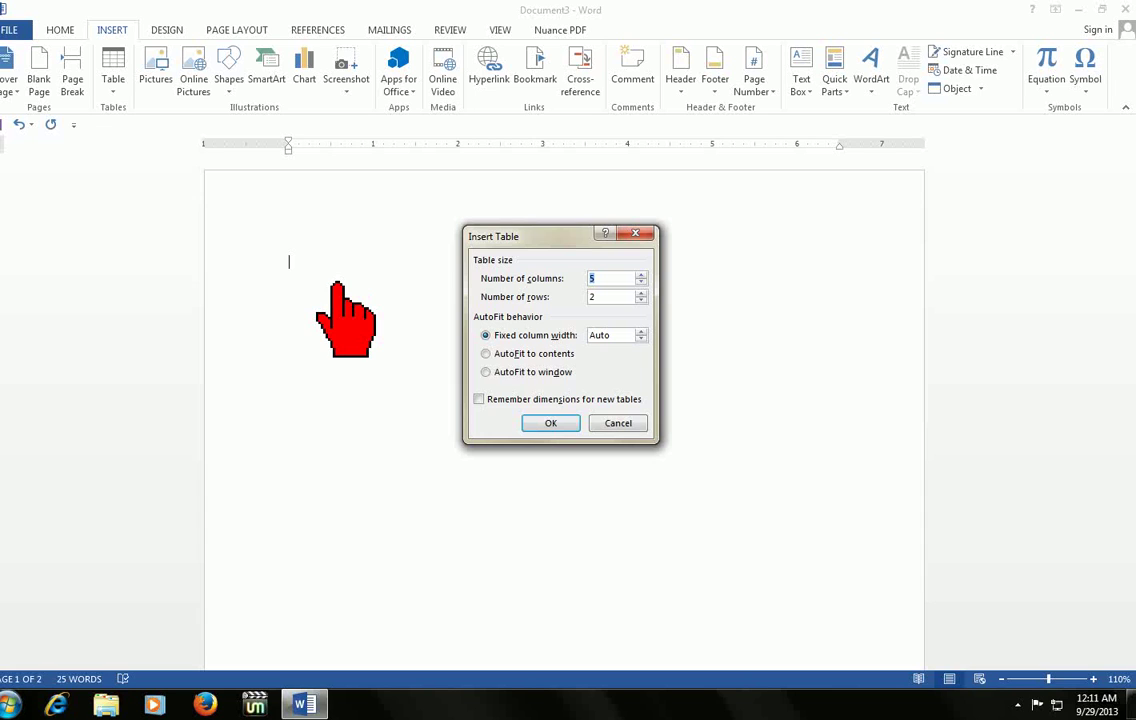
key("Escape")
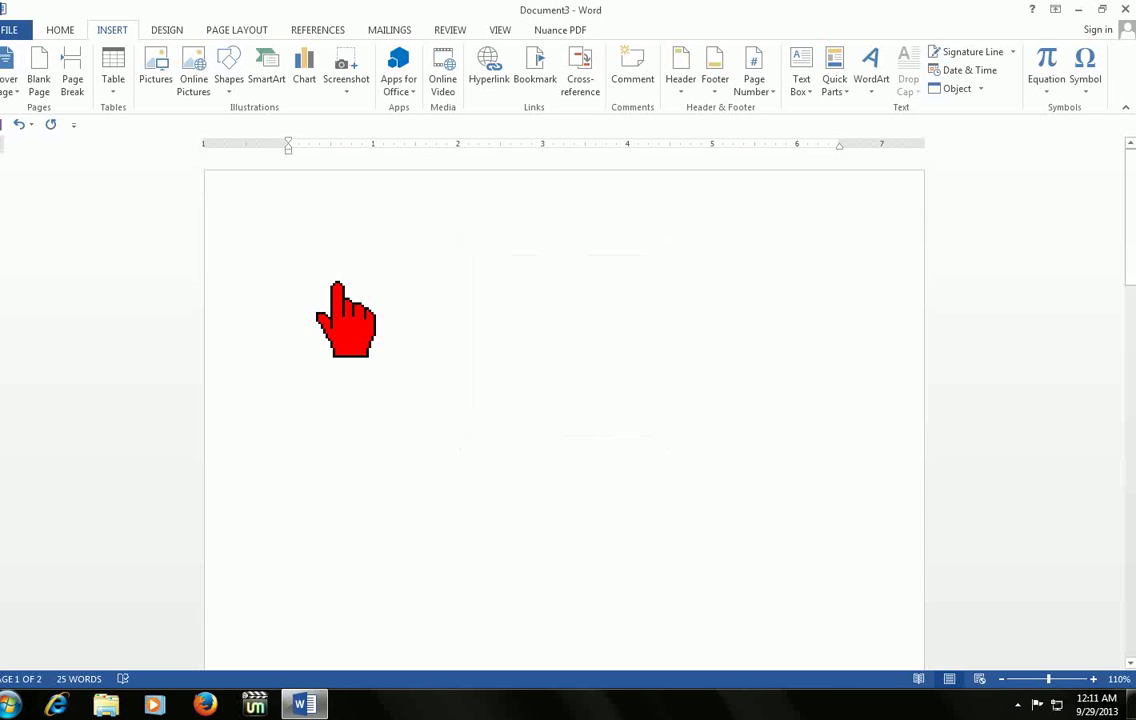
key("alt")
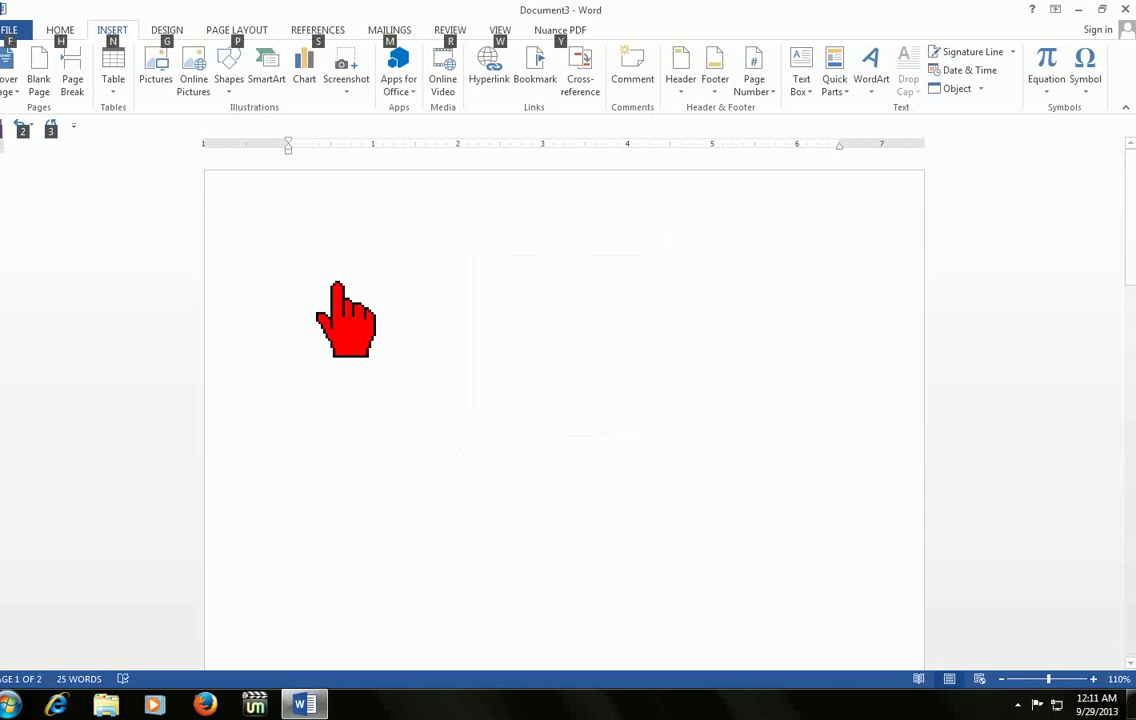
key("n")
key("n")
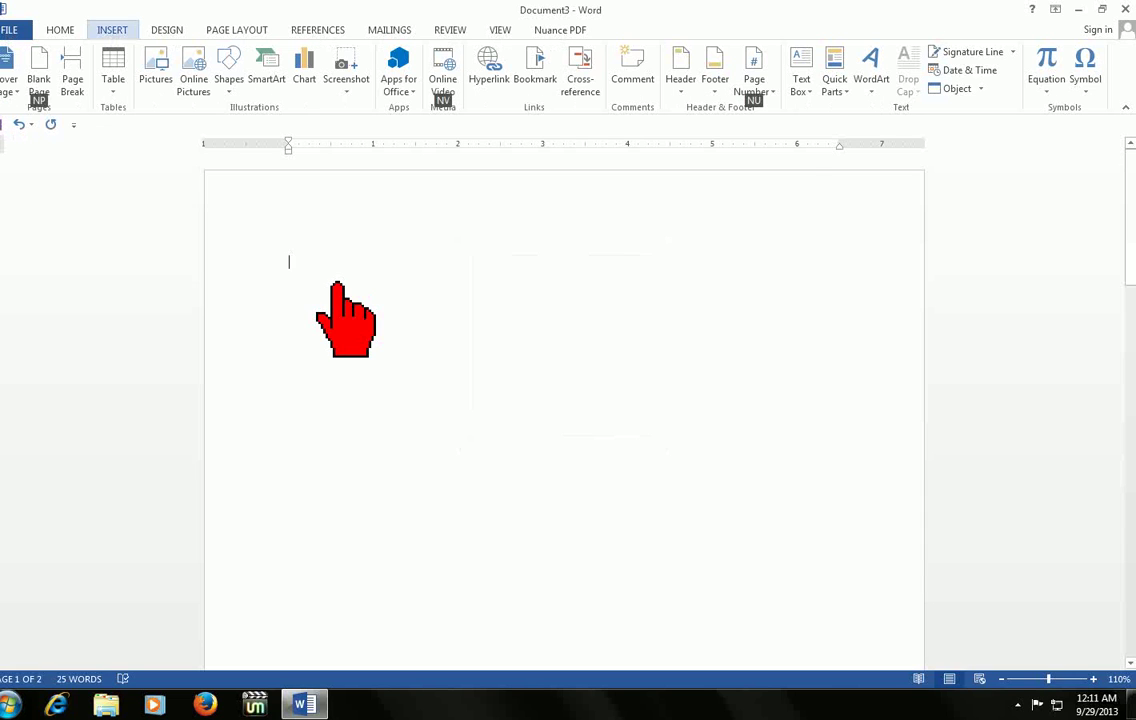
key("u")
key("Down")
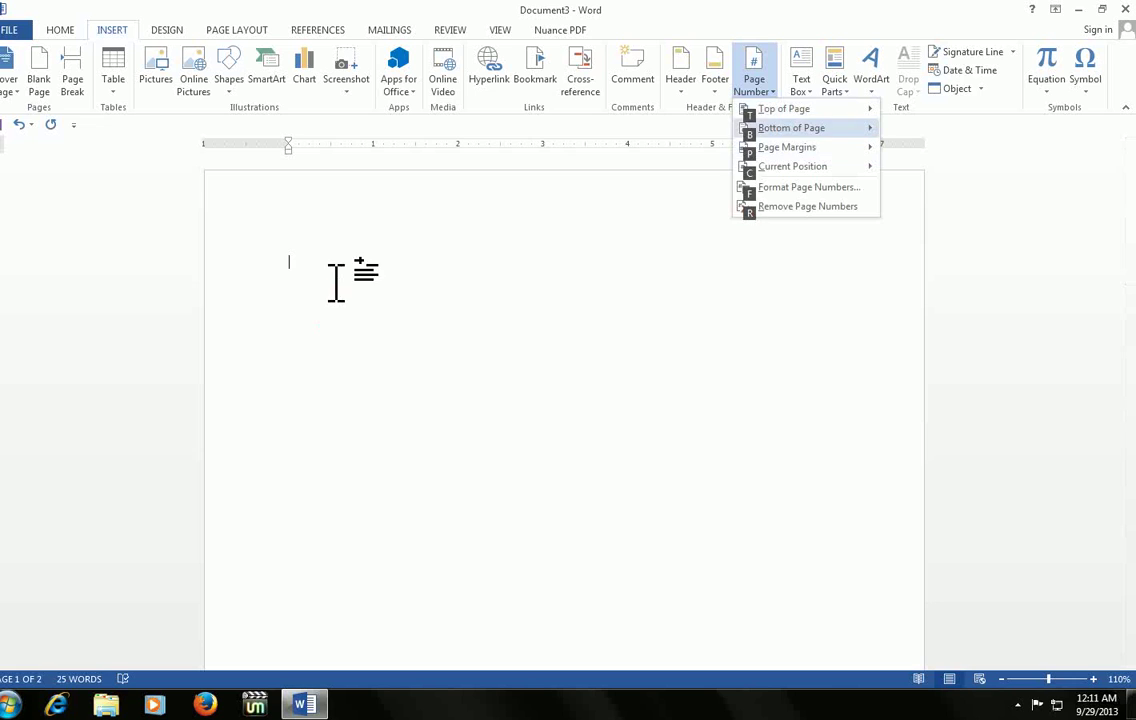
key("Right")
key("Escape")
key("Escape")
key("Escape")
key("Escape")
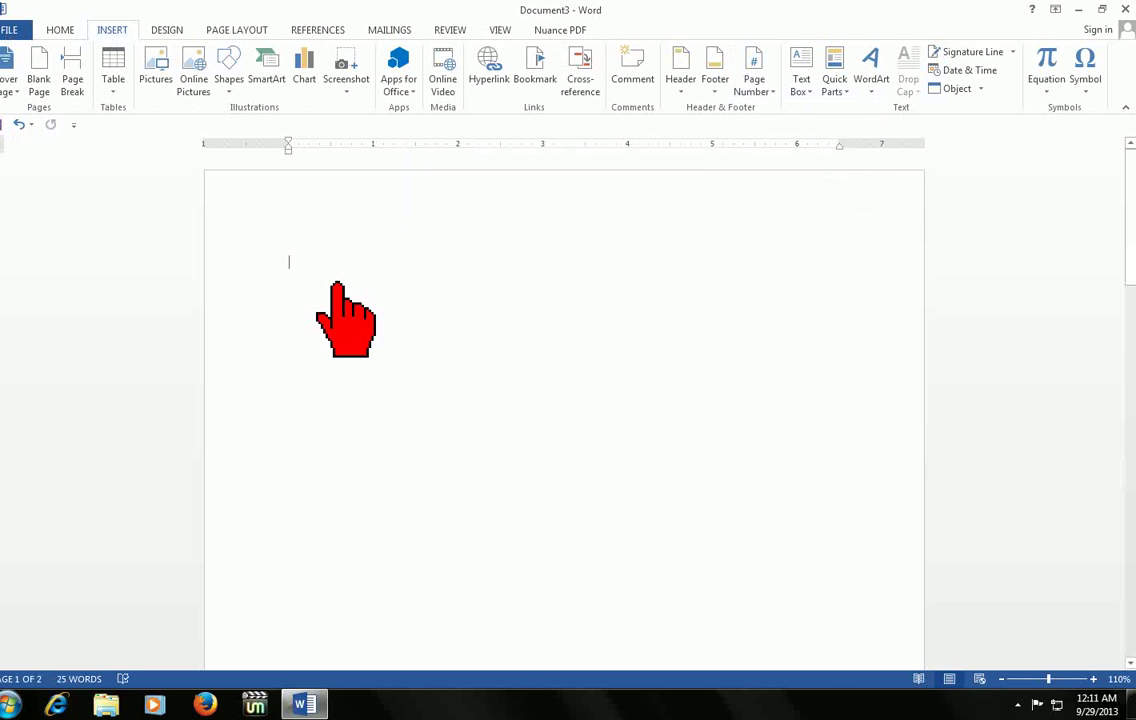
key("alt")
key("i")
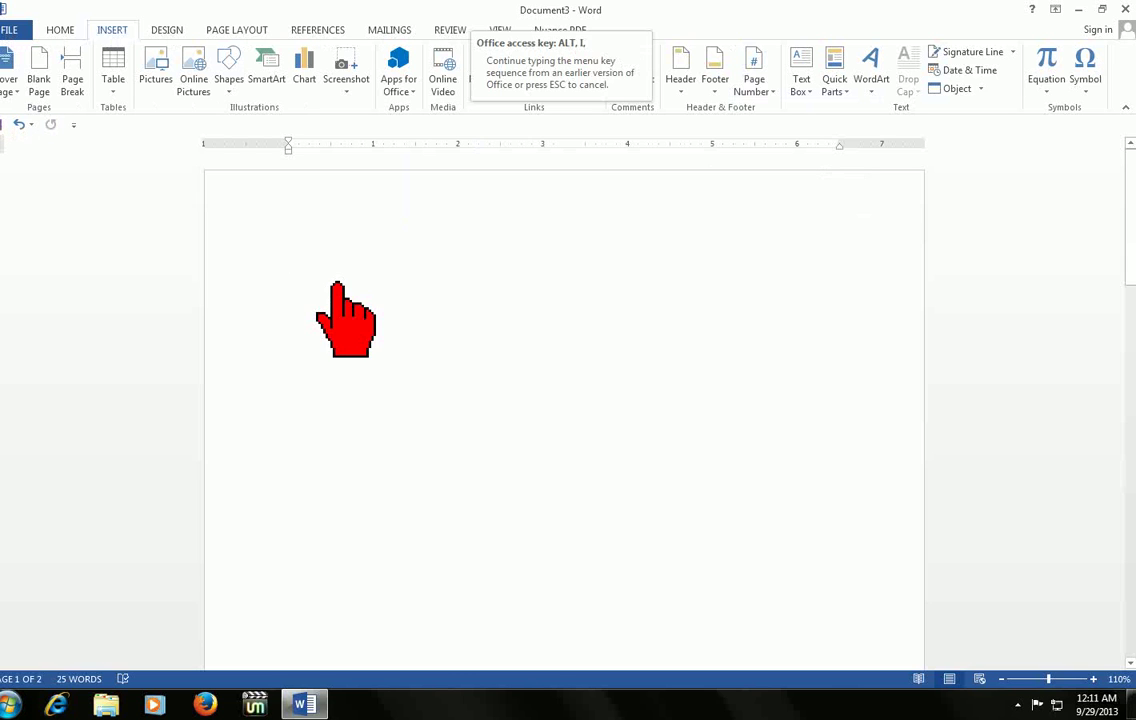
key("s")
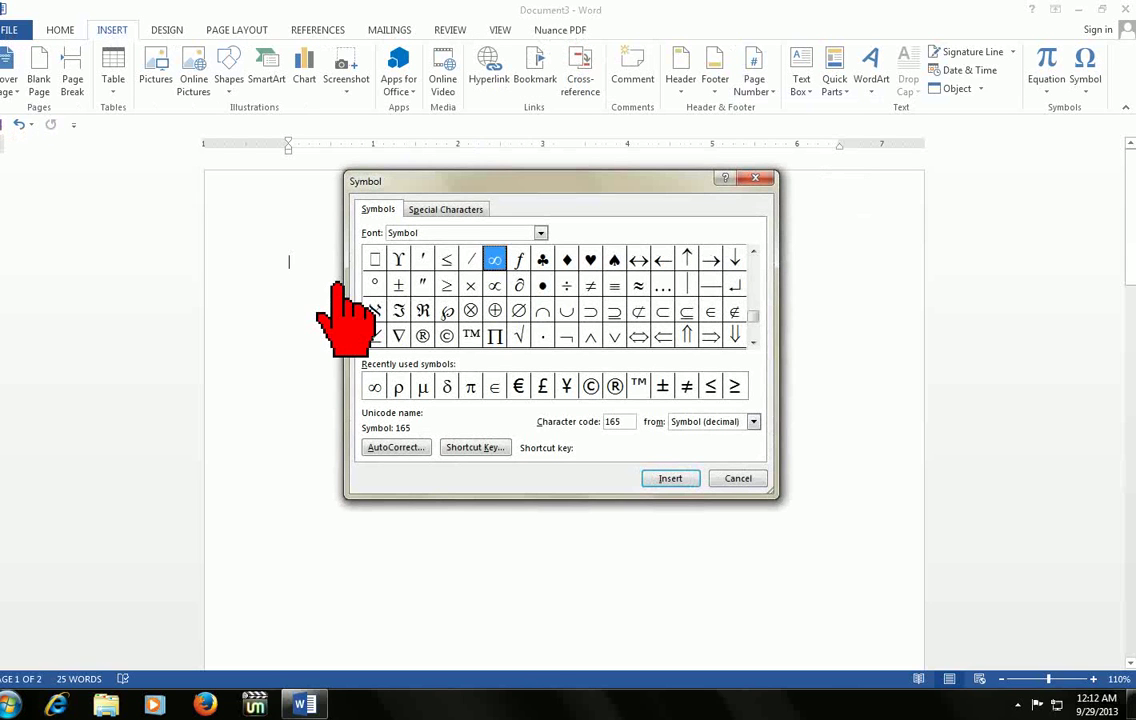
key("Left")
key("Left")
key("Down")
key("Left")
key("Down")
key("Left")
key("Escape")
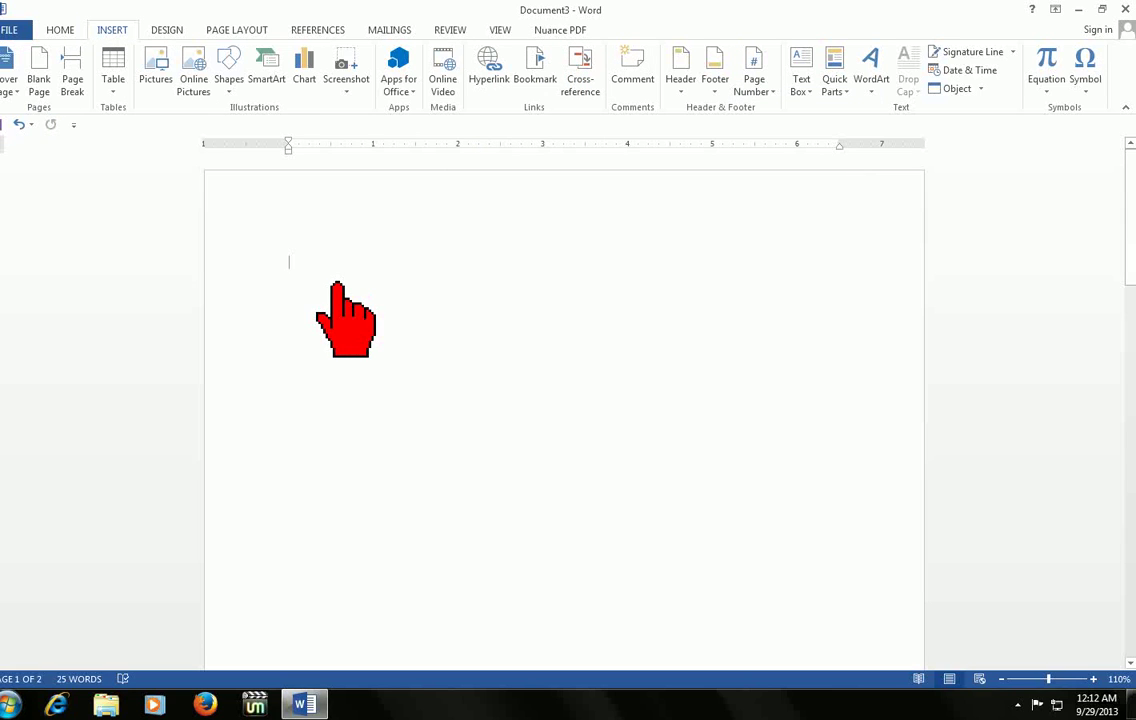
key("alt+o")
key("b")
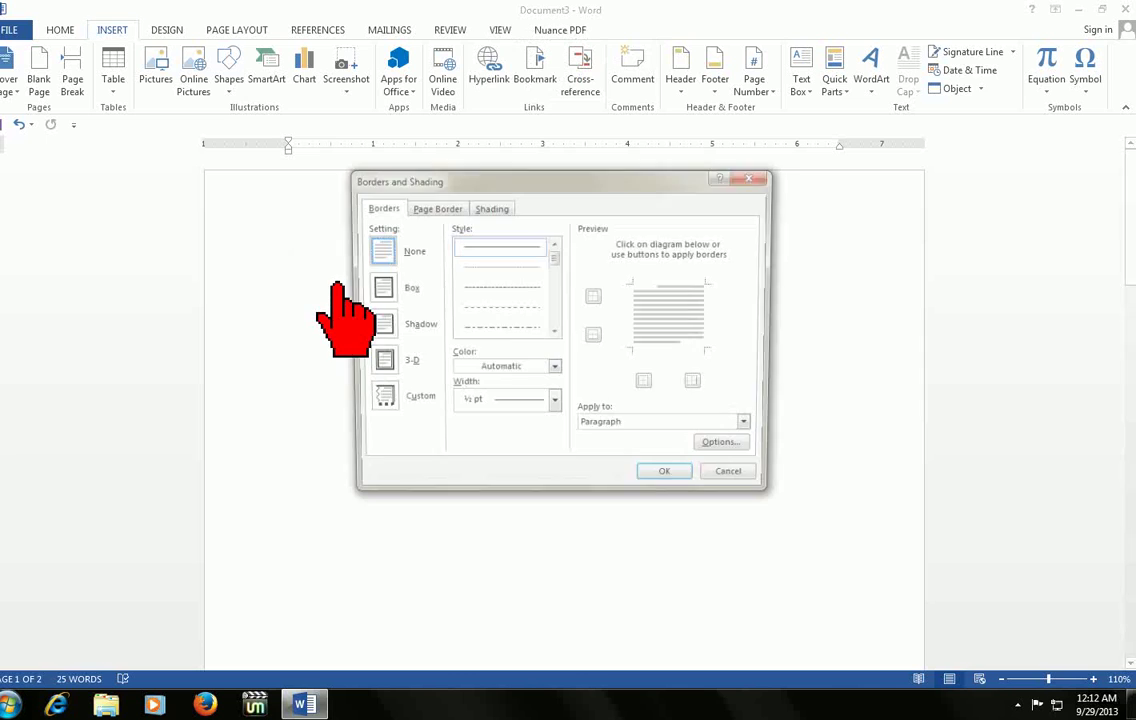
left_click(376, 325)
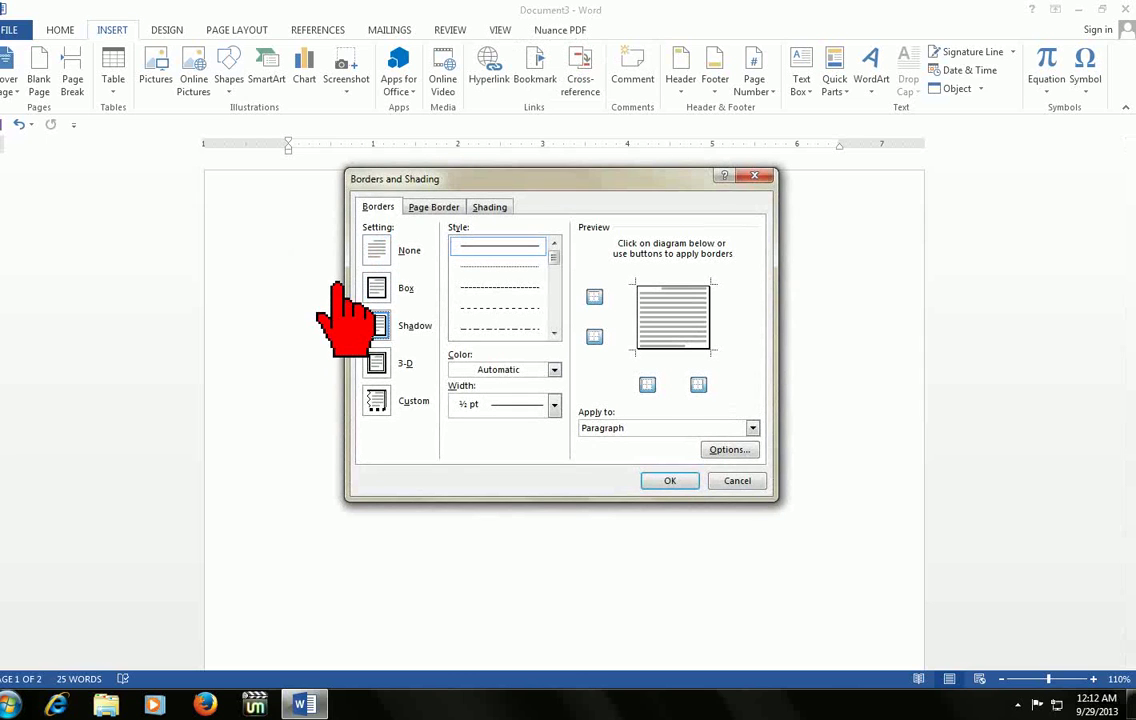
left_click(492, 266)
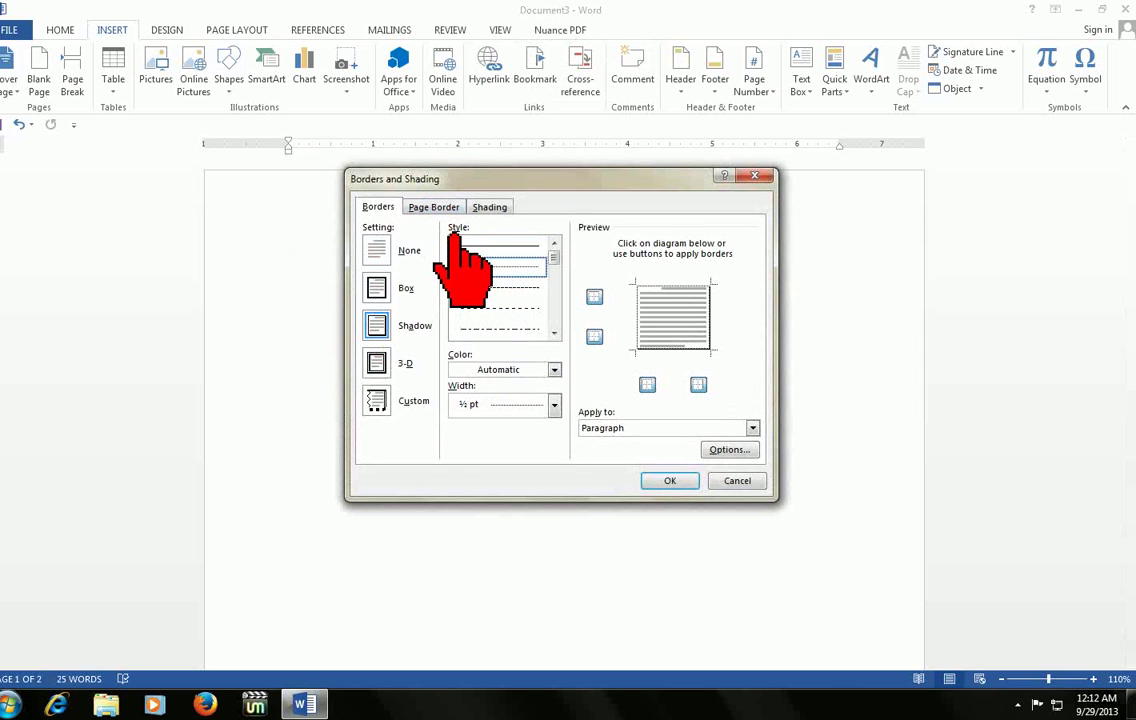
key("Return")
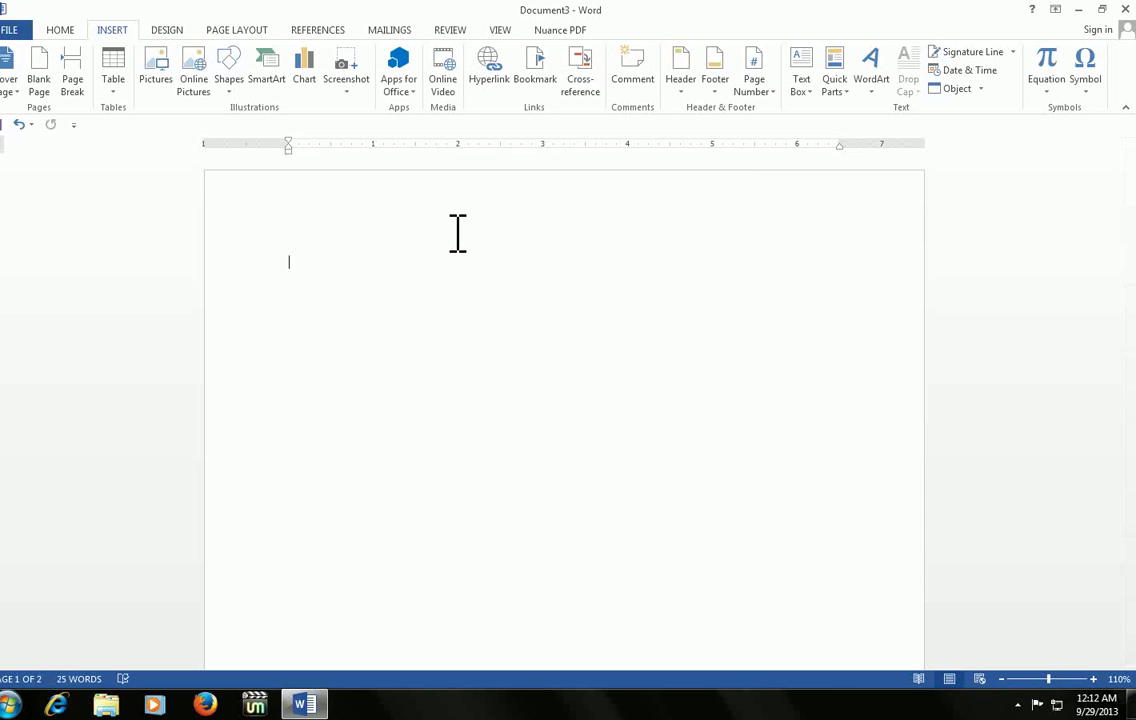
key("alt+o")
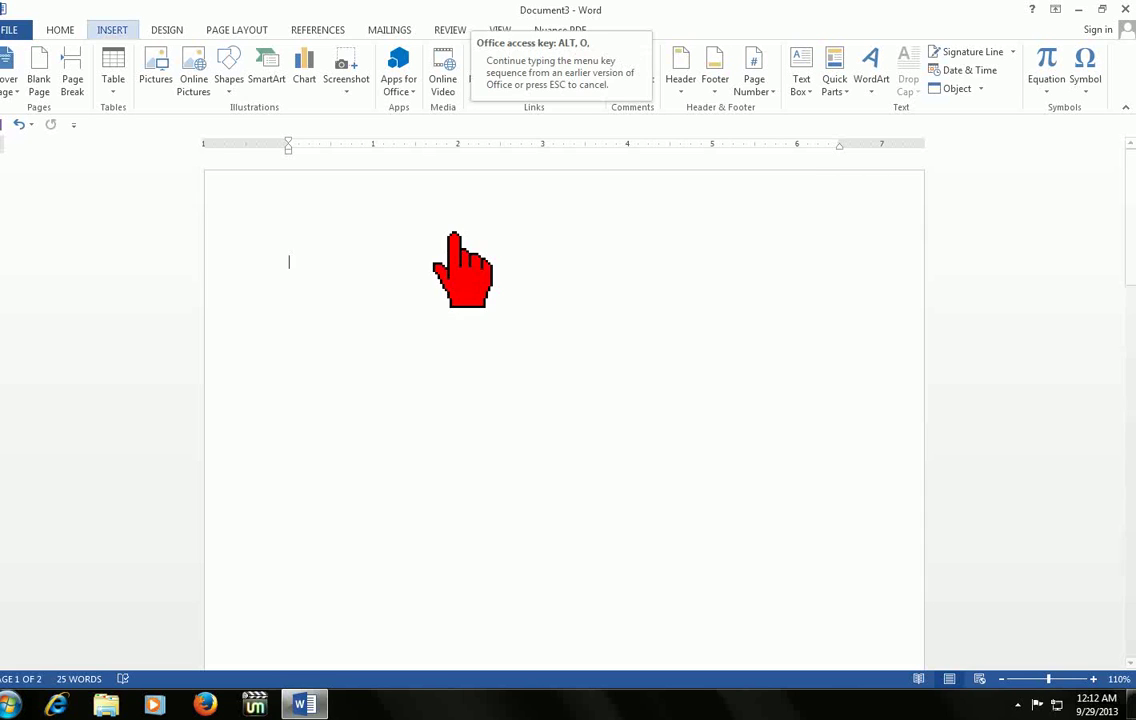
key("n")
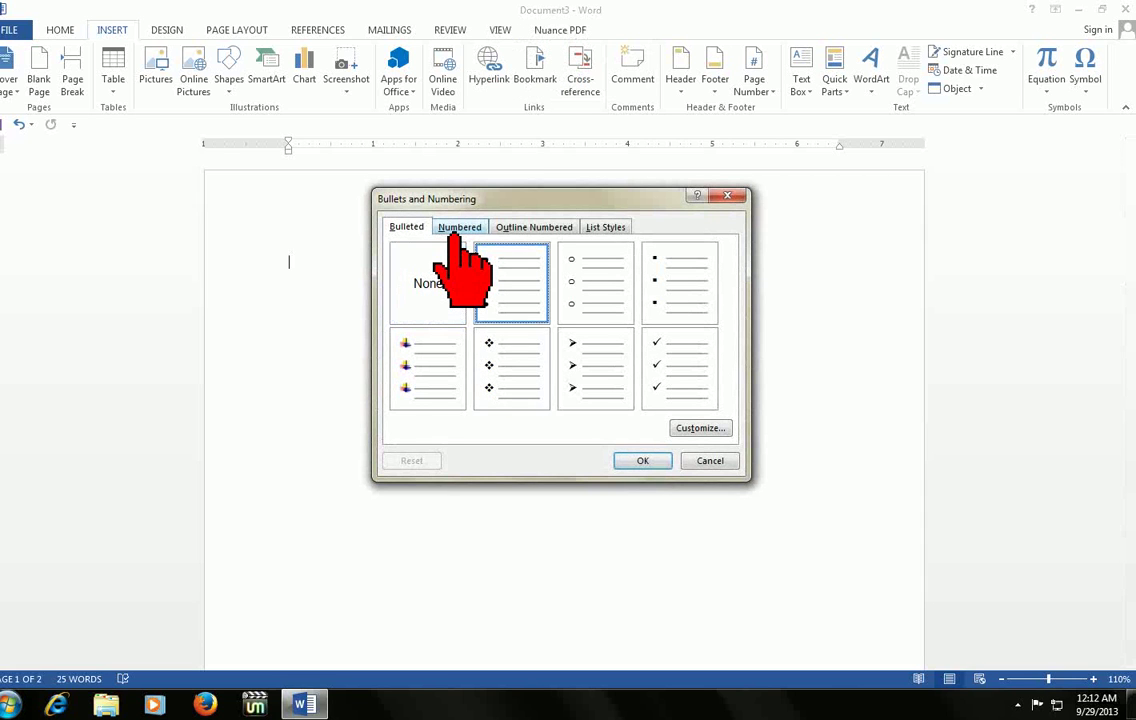
key("Return")
type("d")
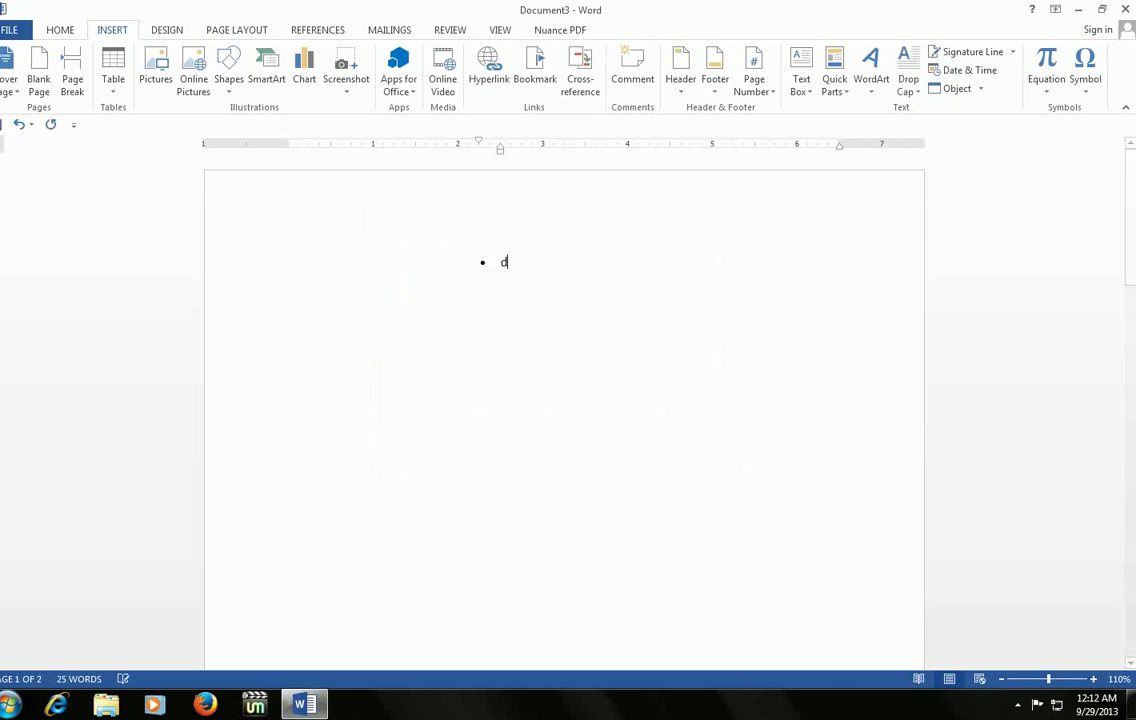
key("BackSpace")
key("BackSpace")
key("BackSpace")
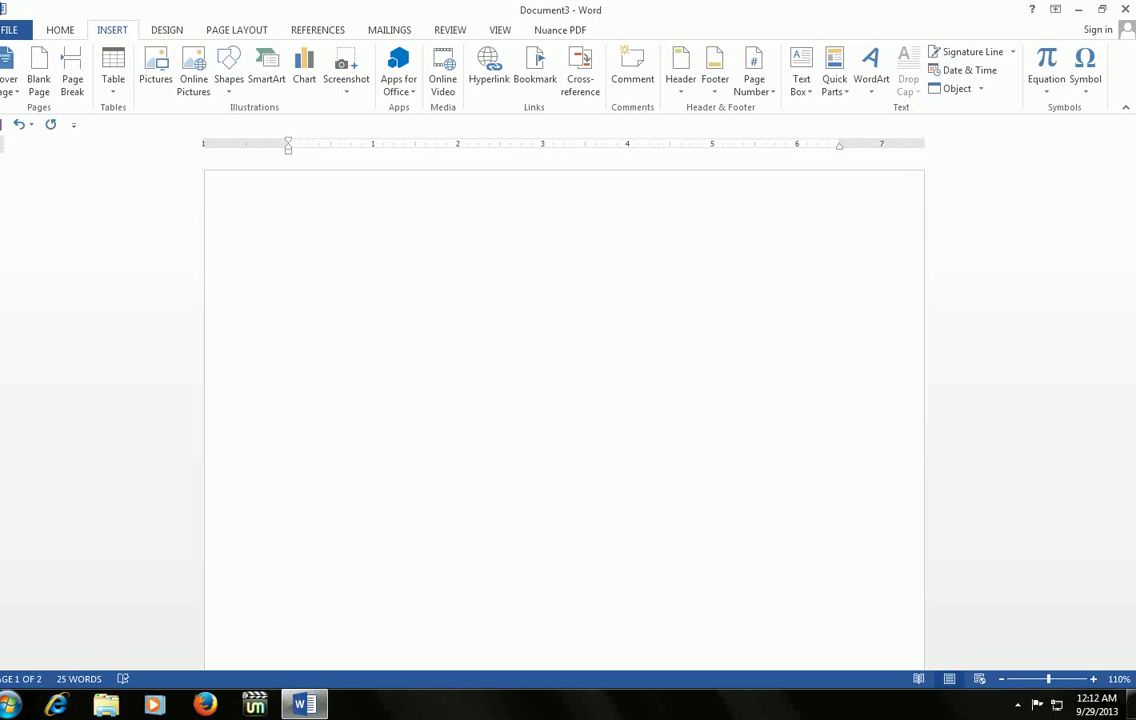
key("alt+f")
key("p")
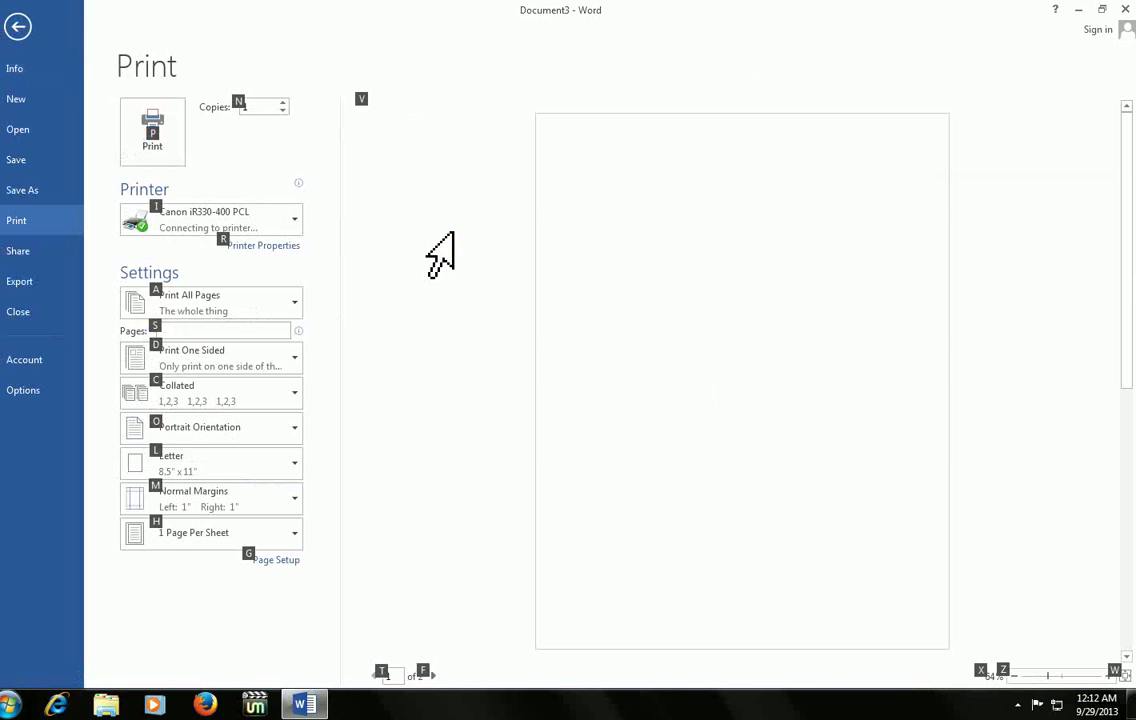
key("Escape")
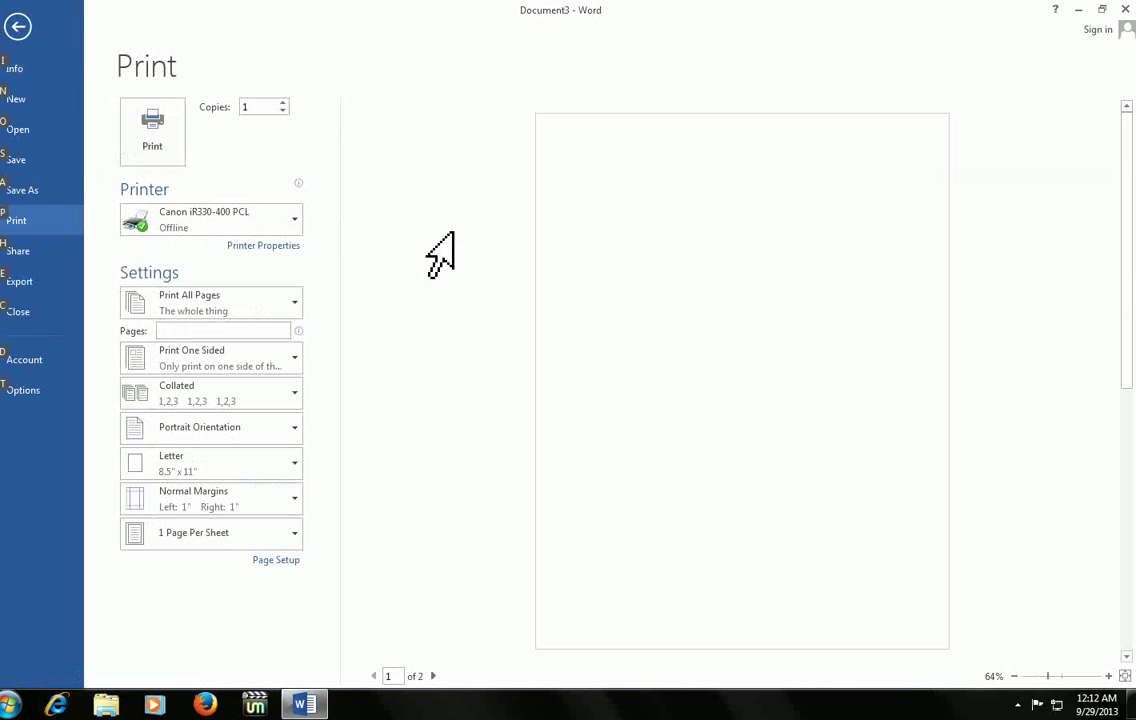
key("Escape")
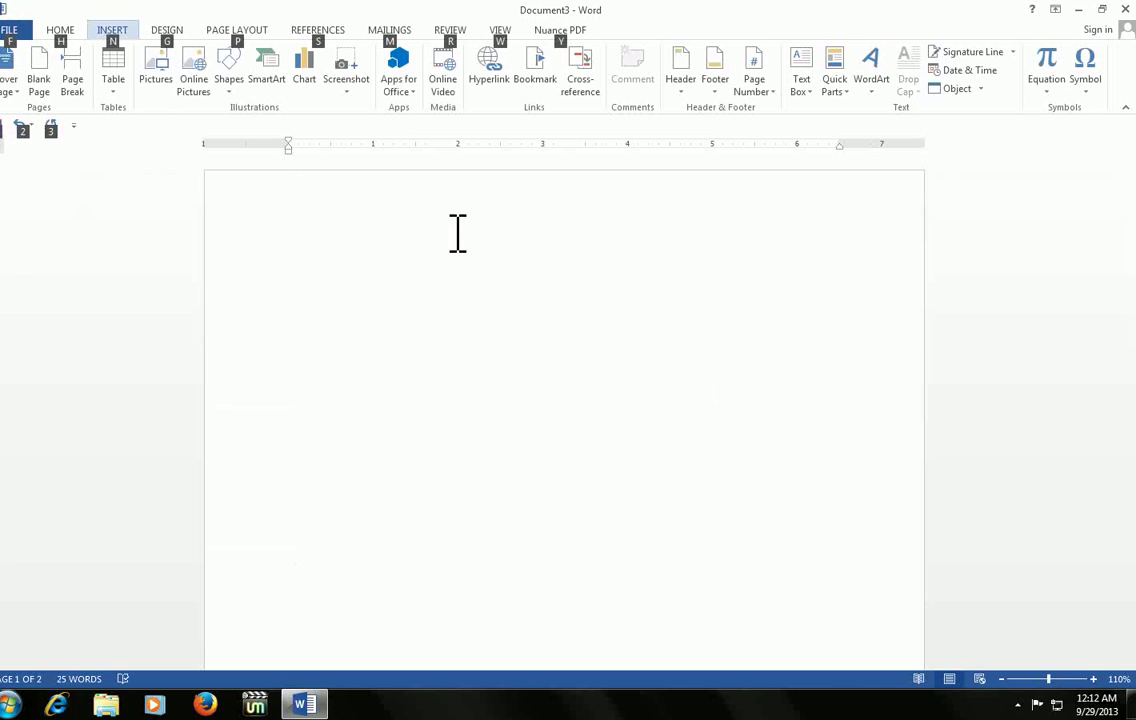
key("Escape")
key("ctrl+p")
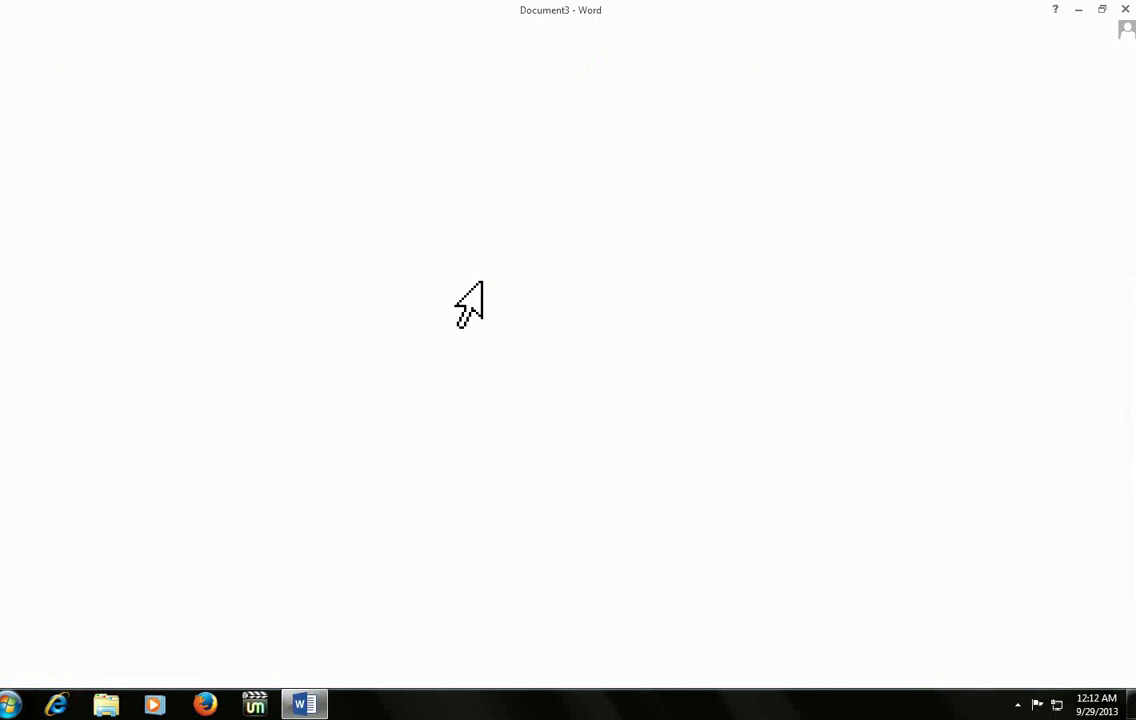
key("Escape")
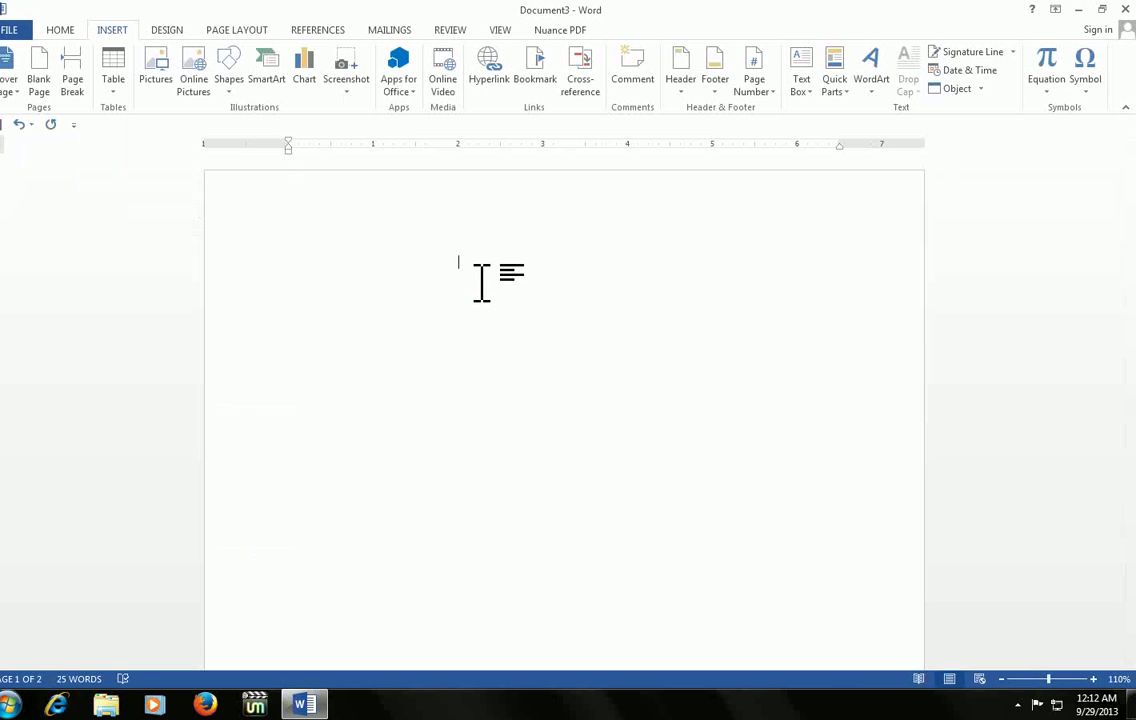
key("alt")
key("a")
key("o")
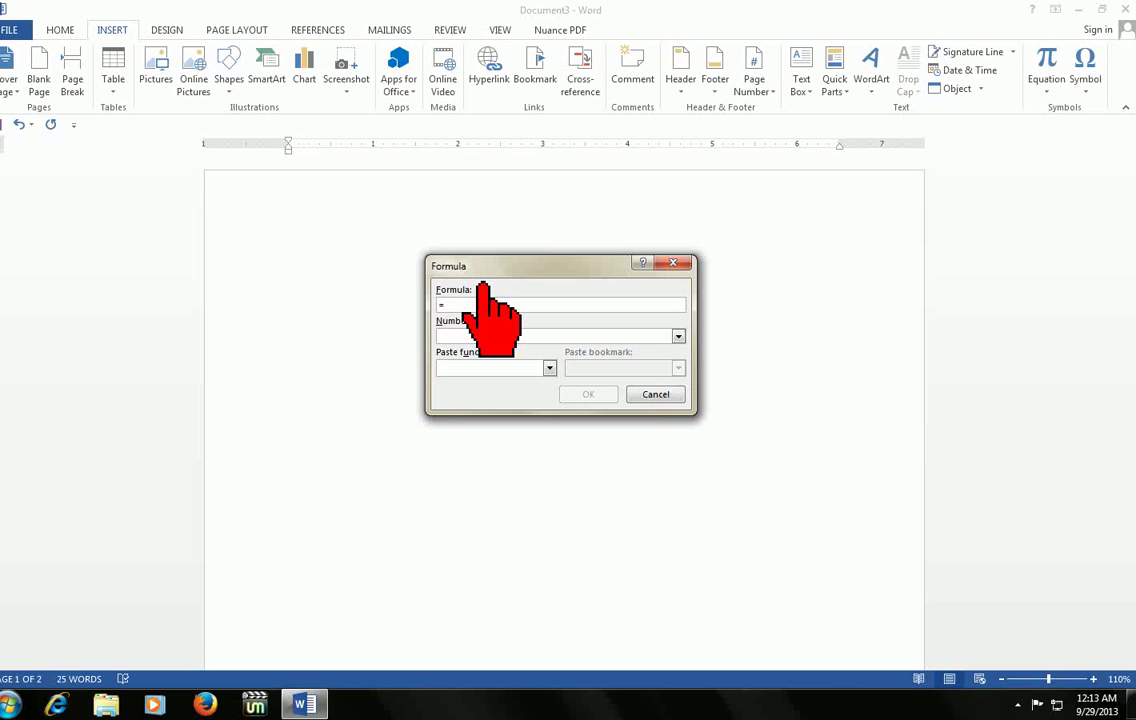
key("Escape")
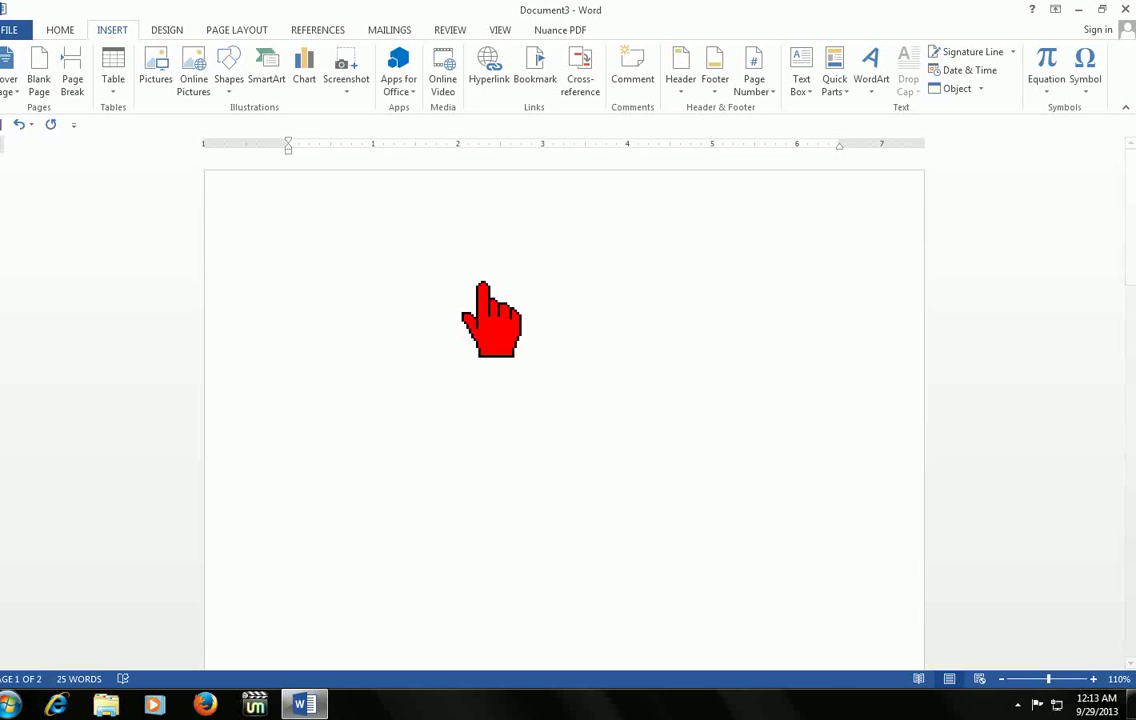
key("alt+v")
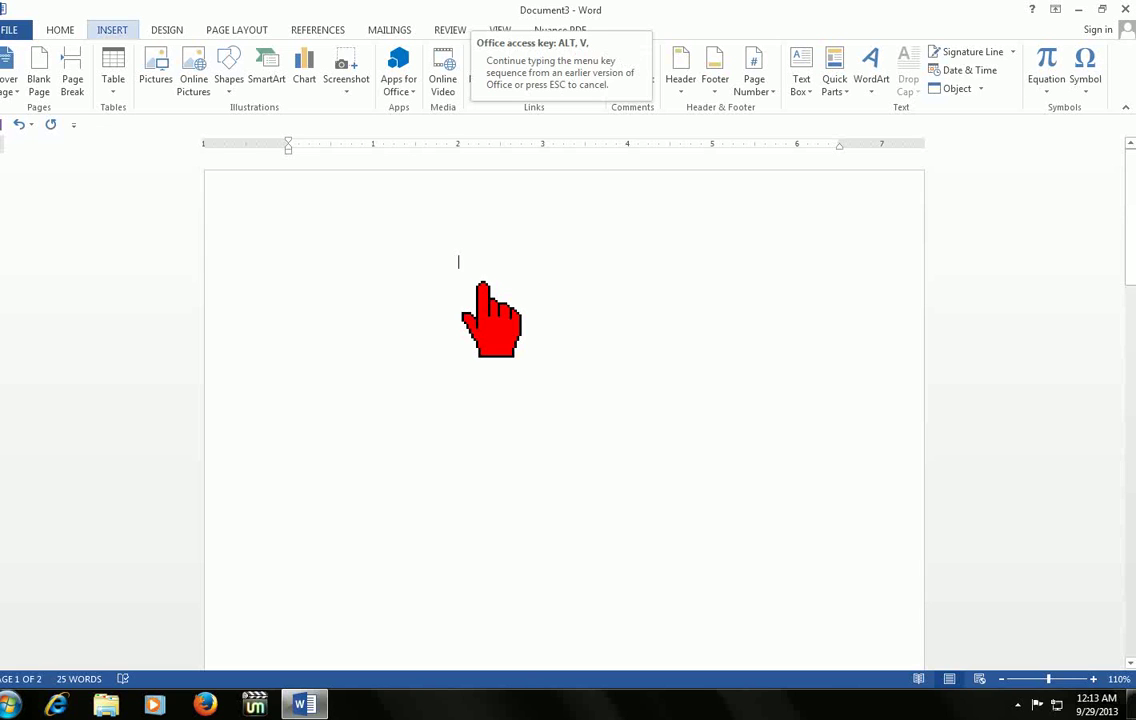
Type 'microsoft' into the page header, correcting stray characters, then return to the body.
key("Escape")
key("alt+v")
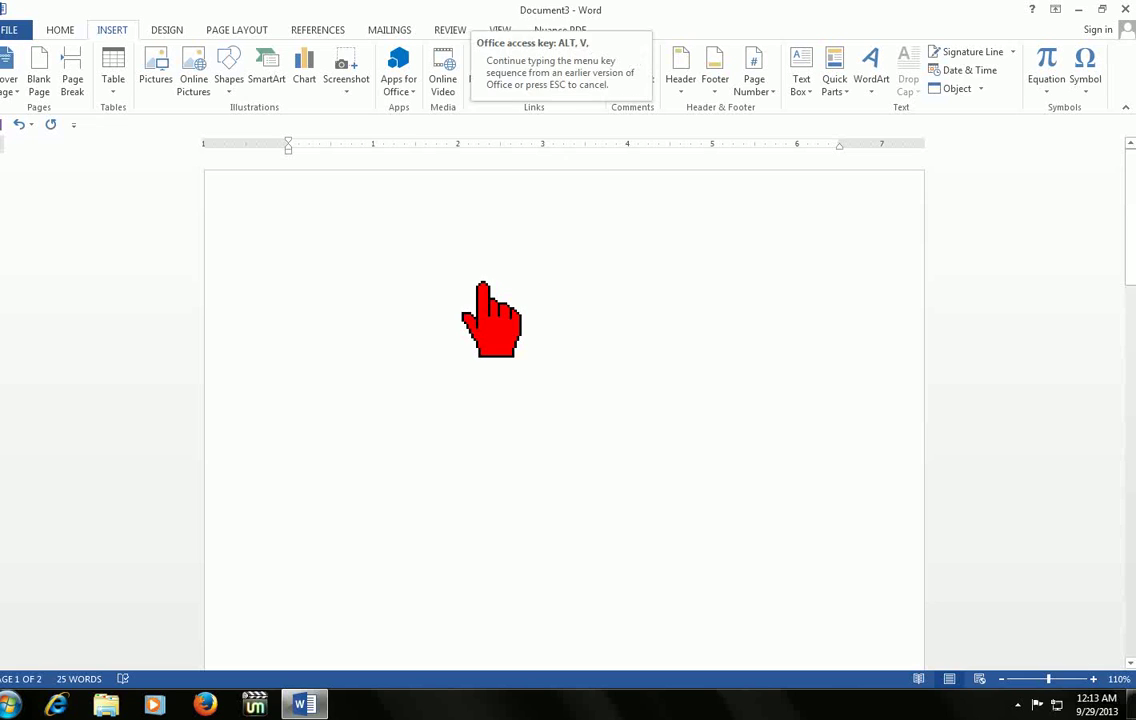
type("hdddd")
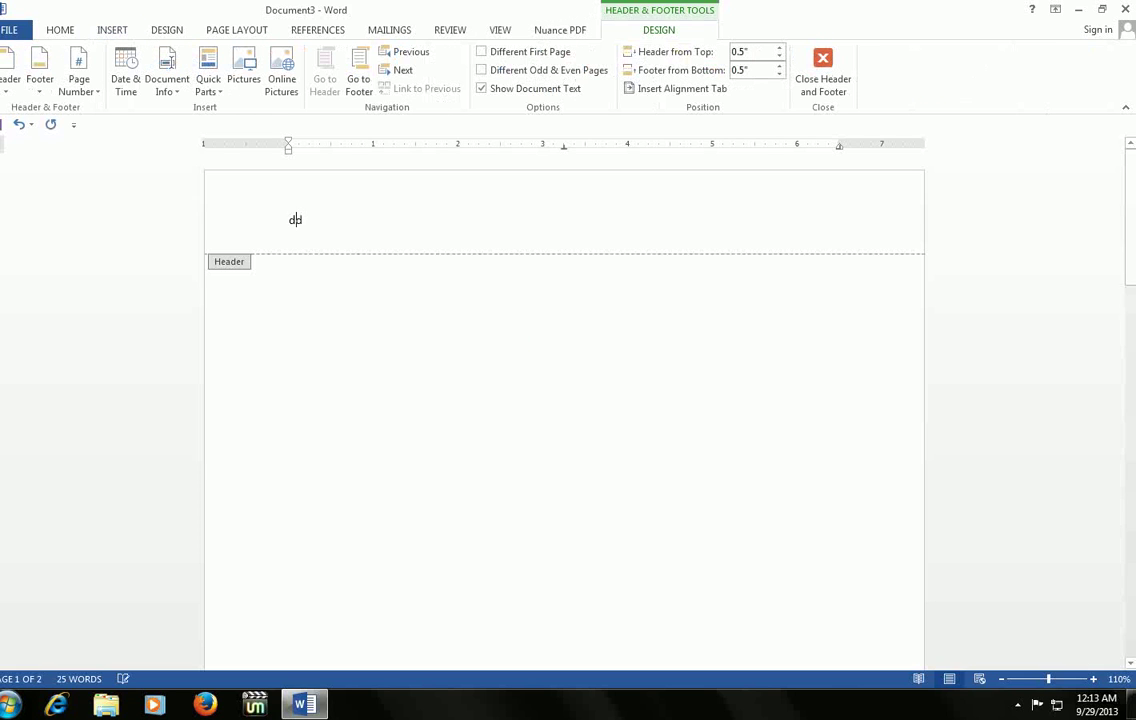
key("BackSpace")
key("BackSpace")
key("BackSpace")
key("BackSpace")
type("mm")
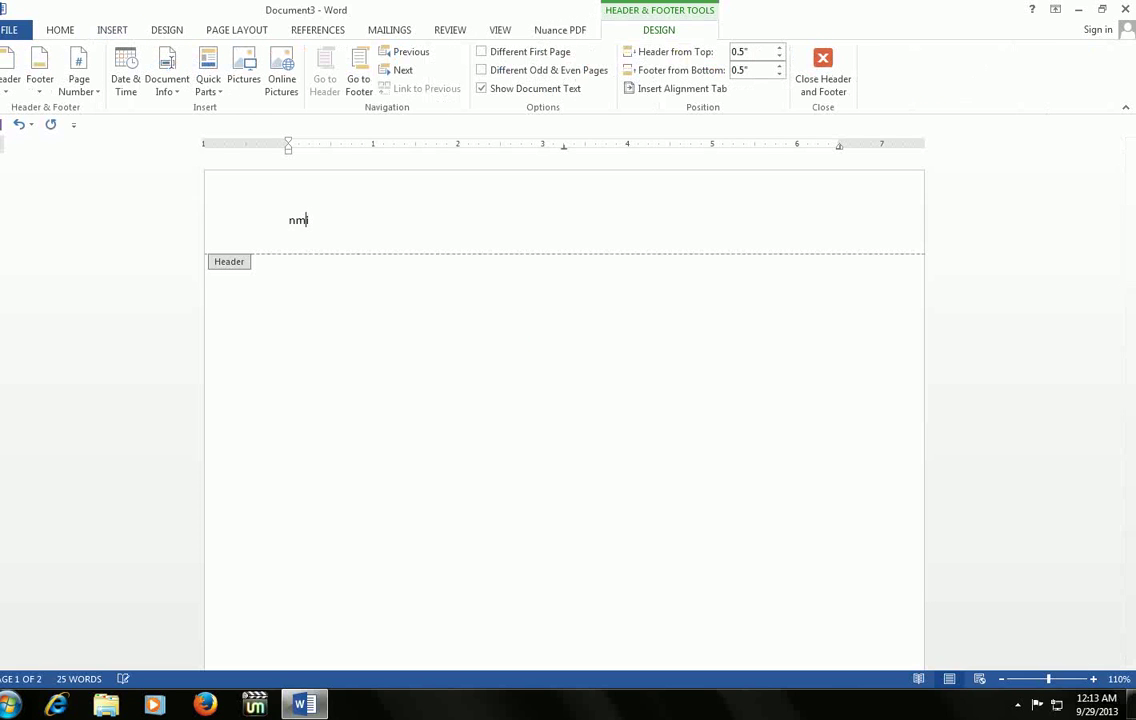
key("BackSpace")
key("BackSpace")
type("microsoft")
double_click(470, 288)
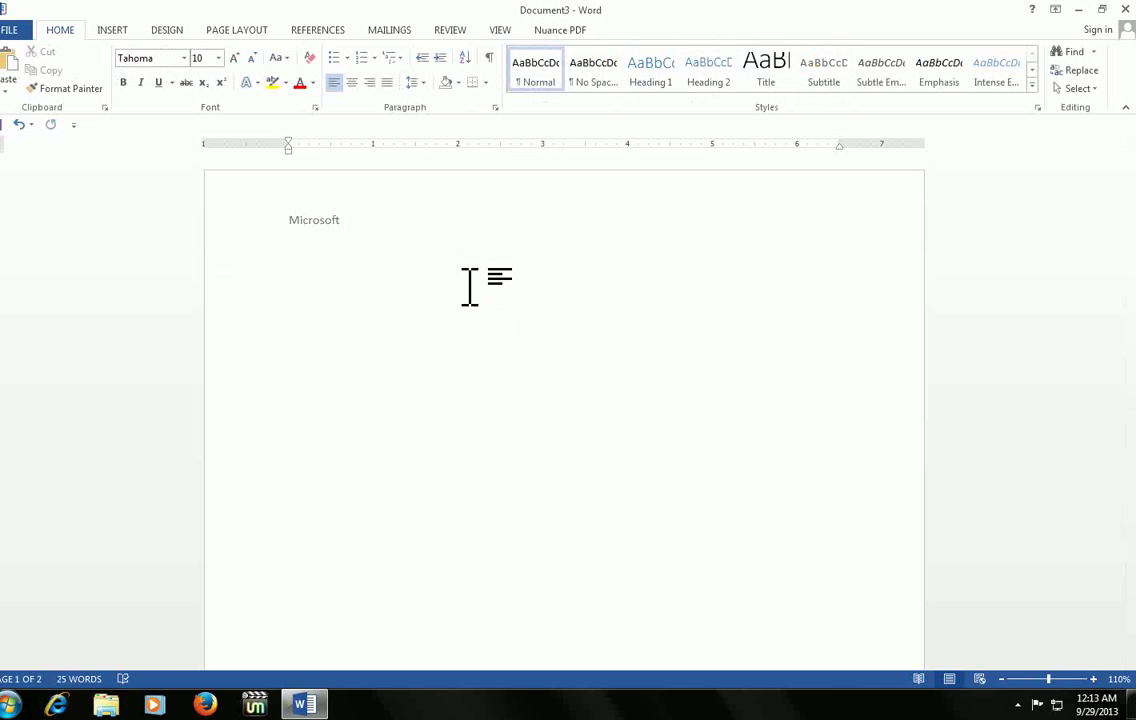
key("alt")
key("i")
key("t")
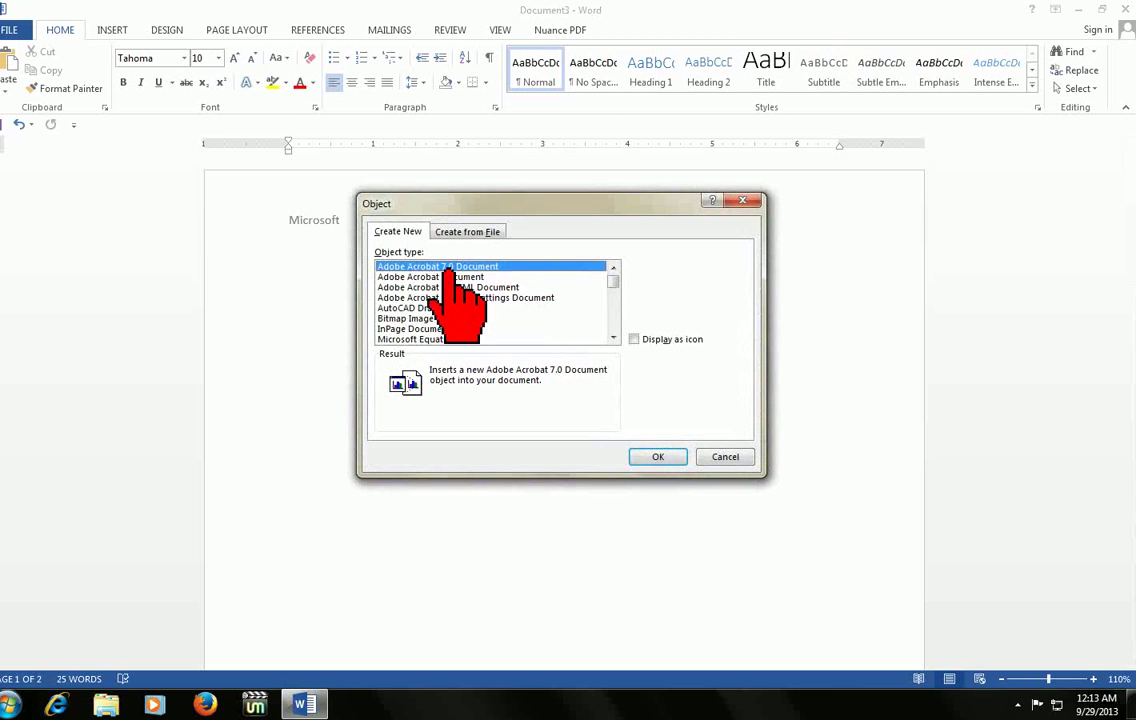
left_click(723, 454)
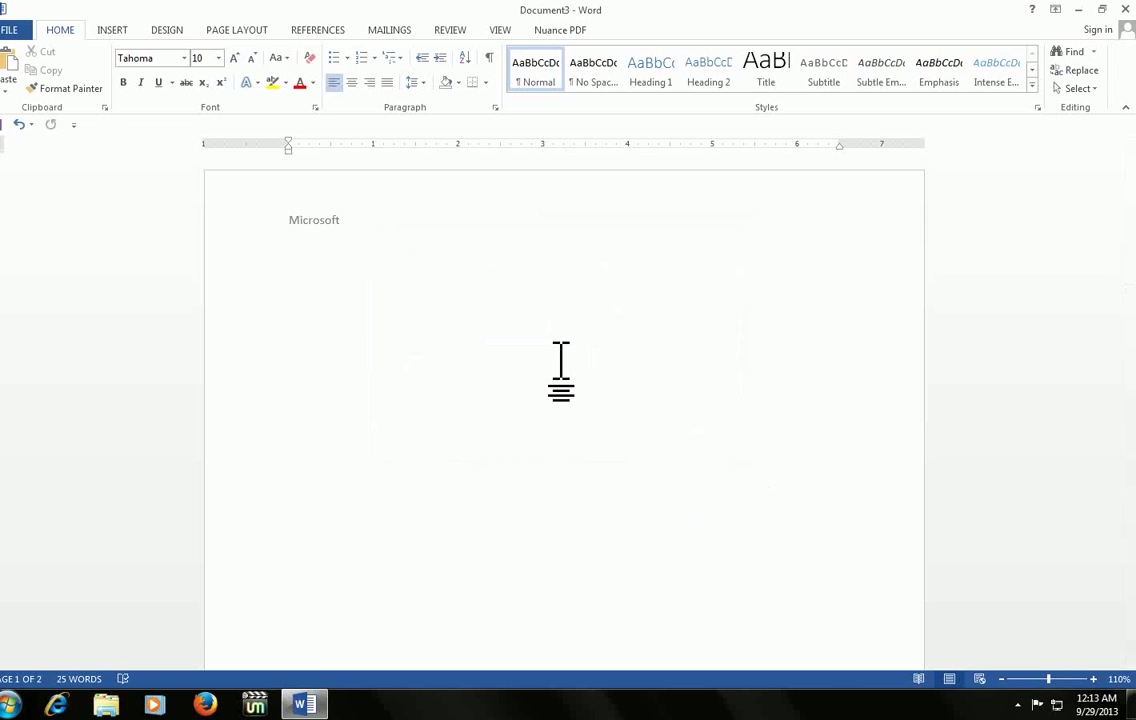
key("alt+o")
key("p")
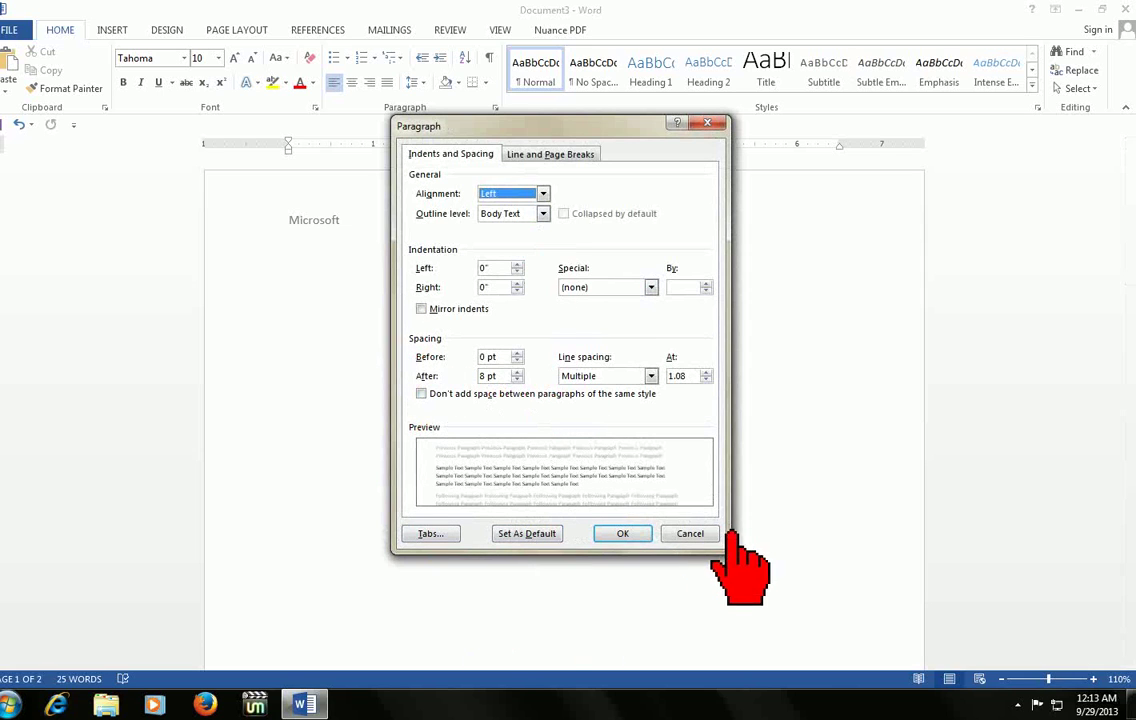
left_click(690, 533)
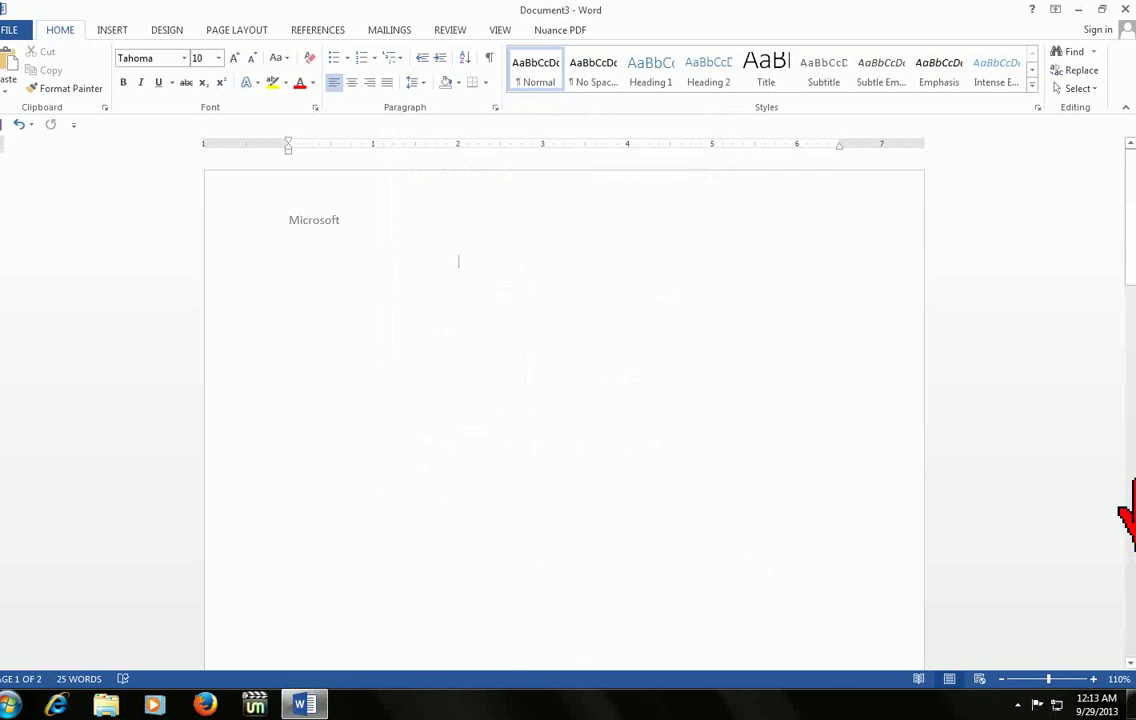
key("alt+t")
key("o")
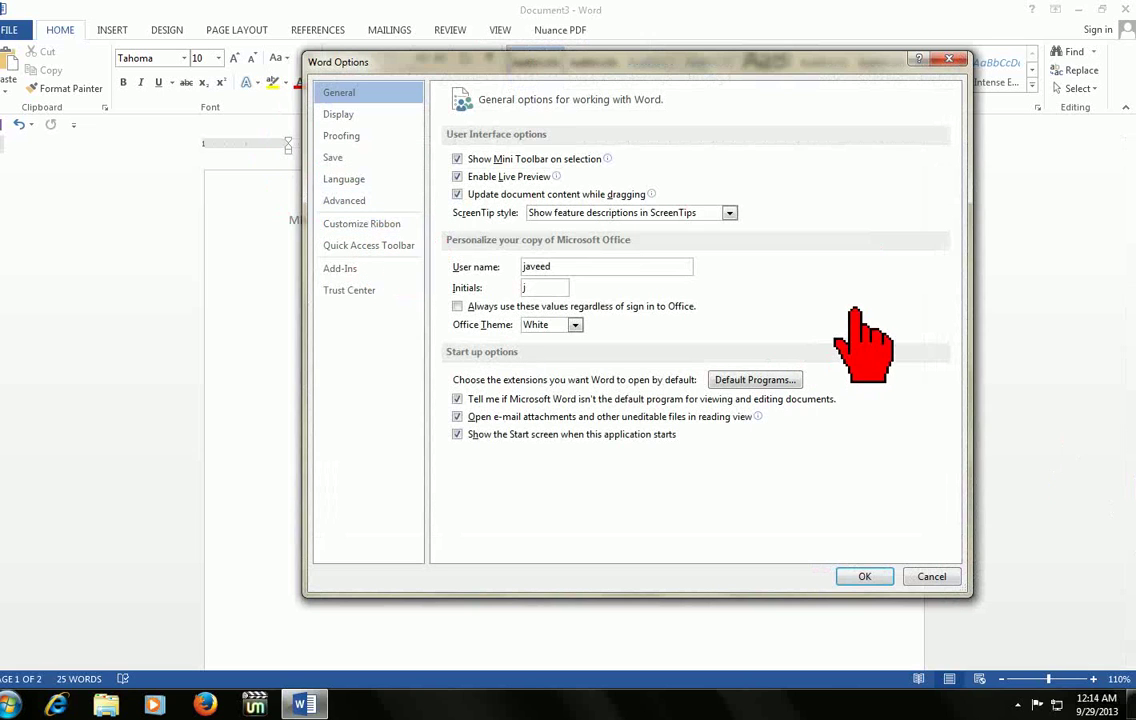
left_click(932, 577)
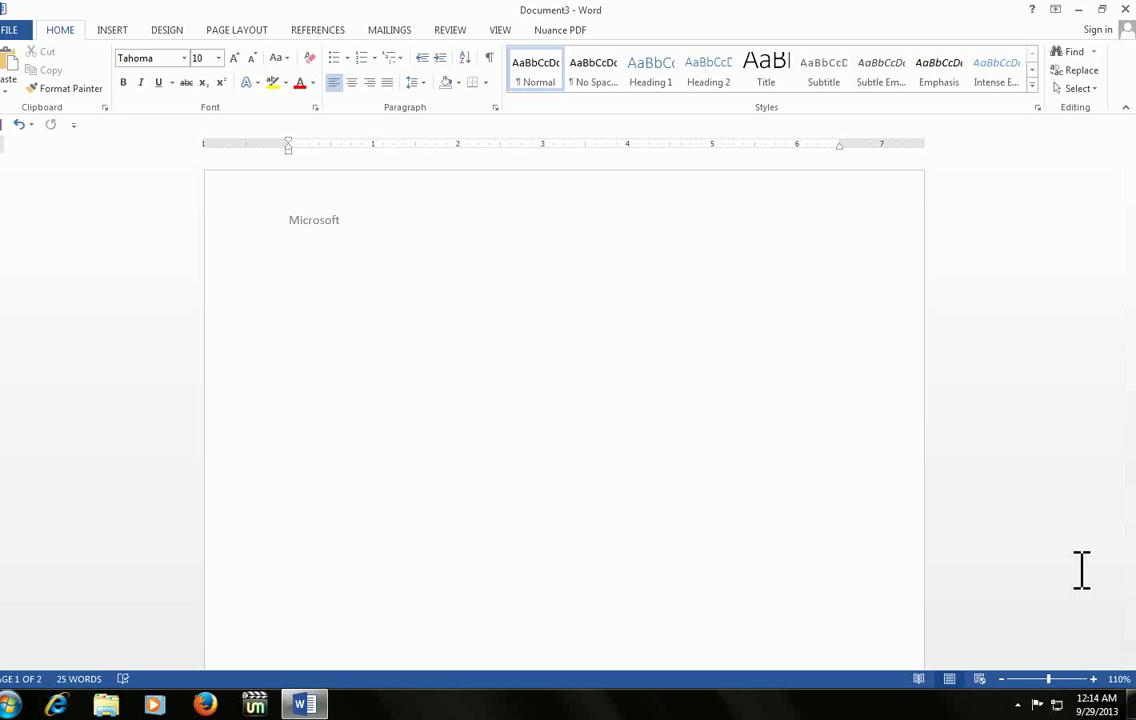
Open the SmartArt graphic chooser (Alt, N, M) and cancel it without inserting a graphic.
key("alt")
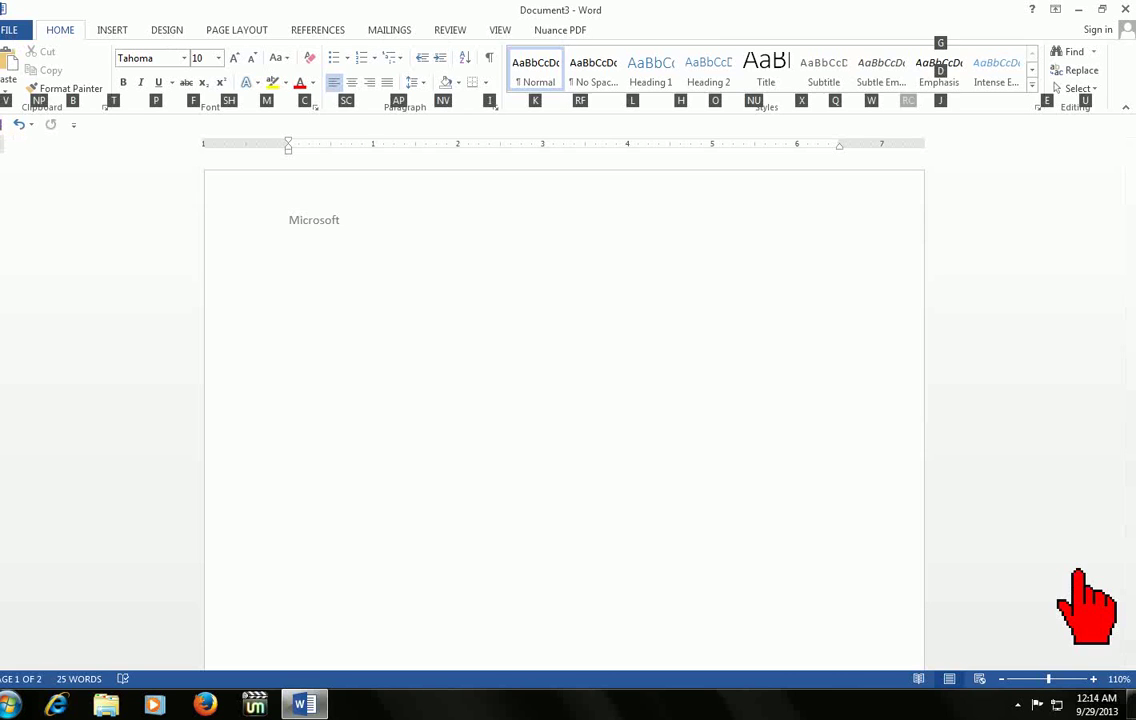
key("n")
key("m")
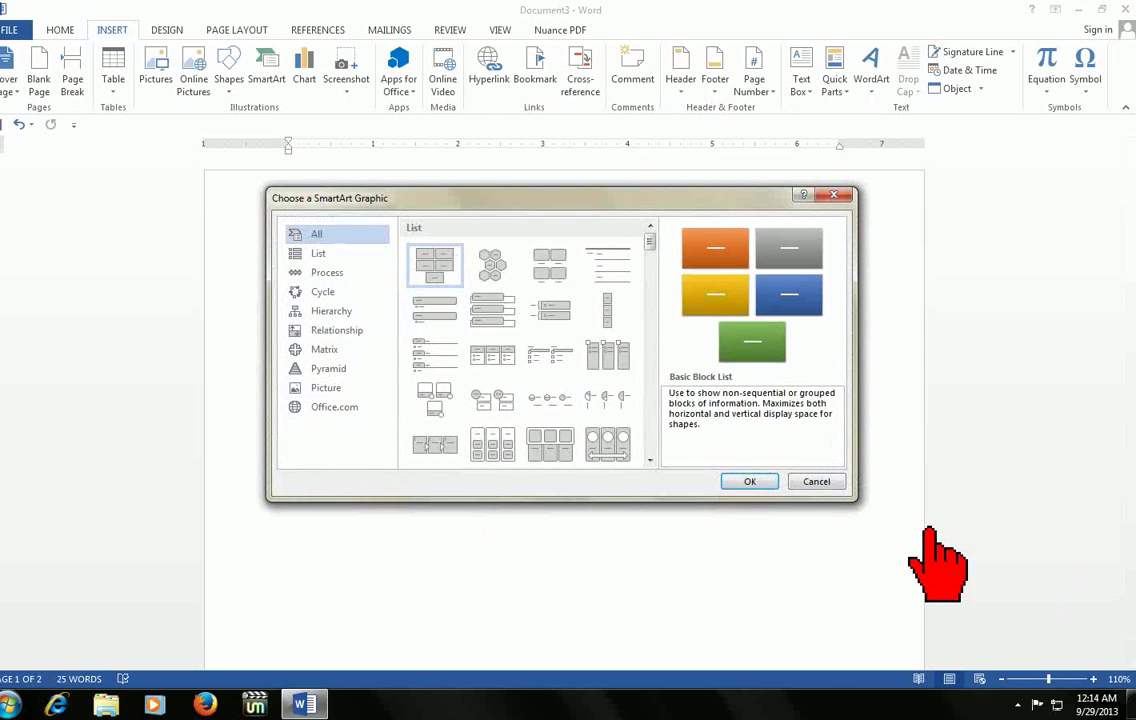
left_click(820, 482)
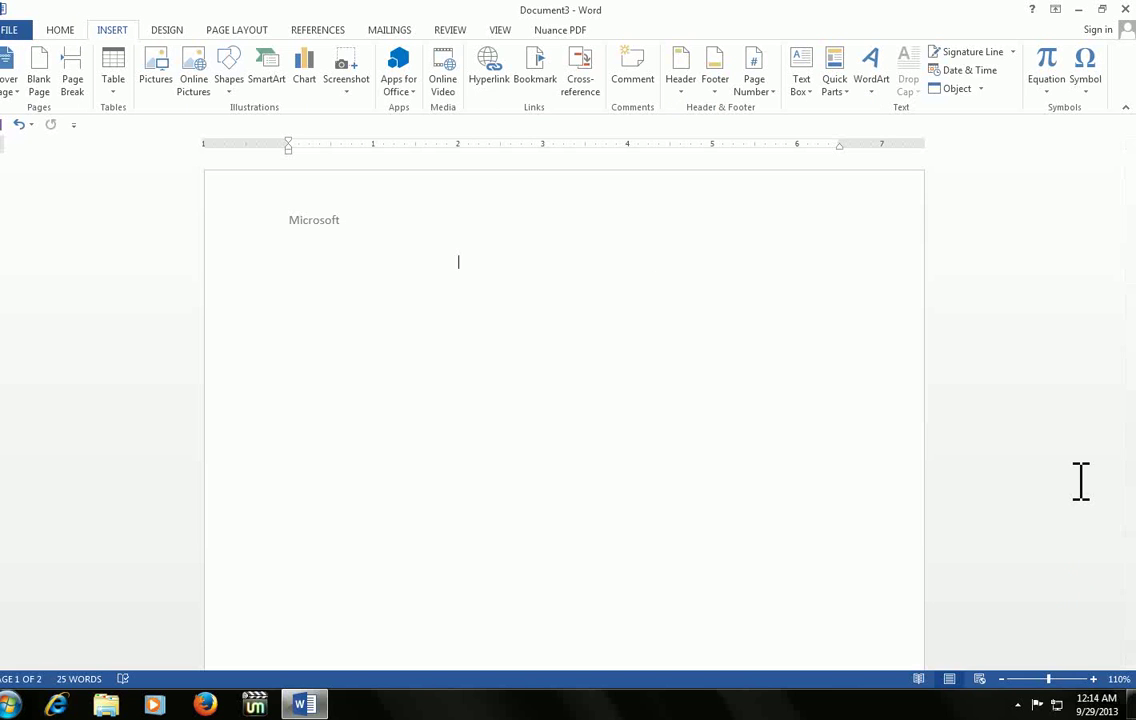
Browse the Cover Page gallery and close it without choosing a design.
key("alt+n")
key("v")
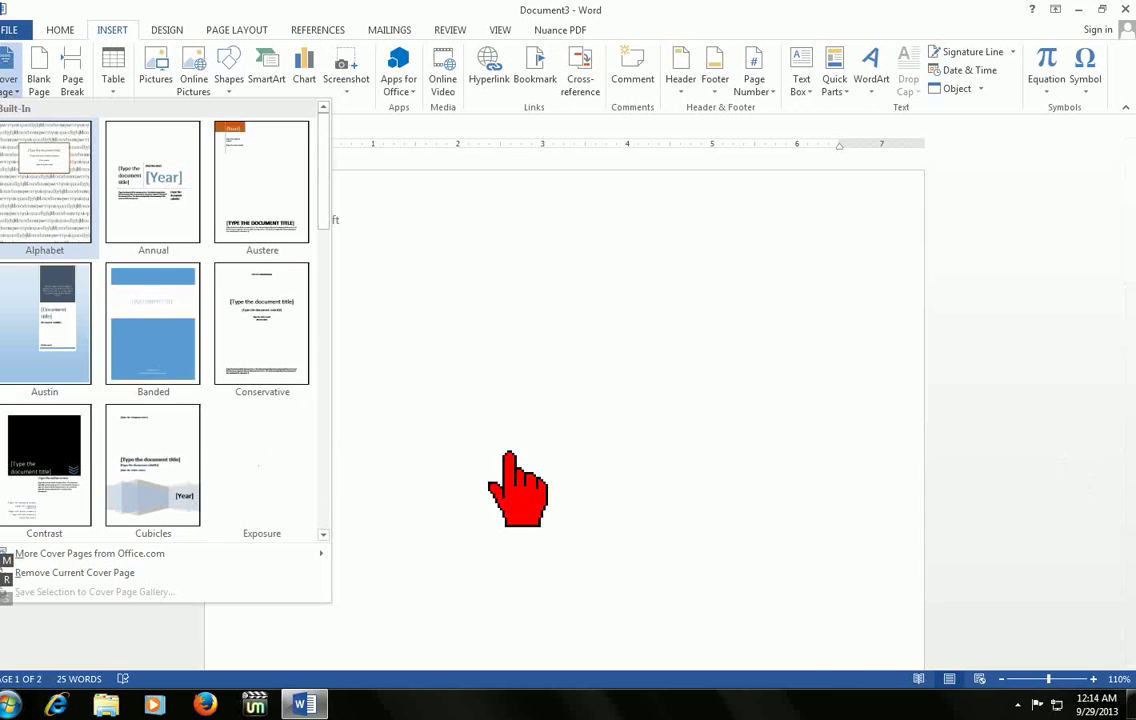
key("Escape")
key("Escape")
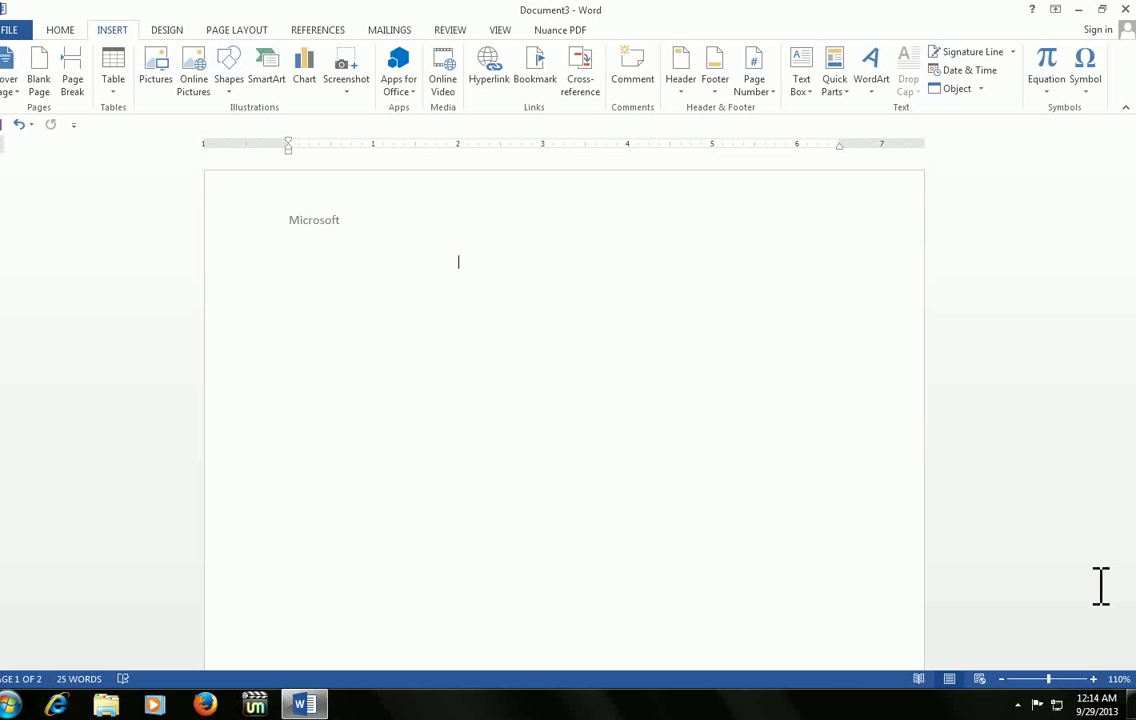
key("alt+n")
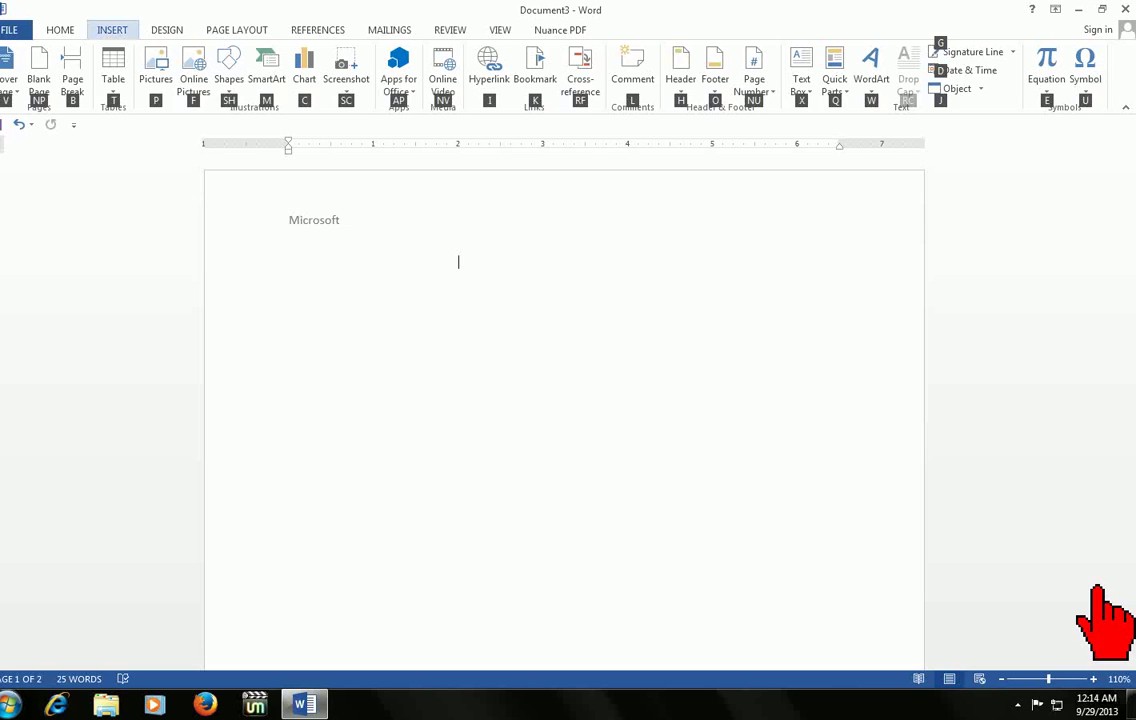
key("c")
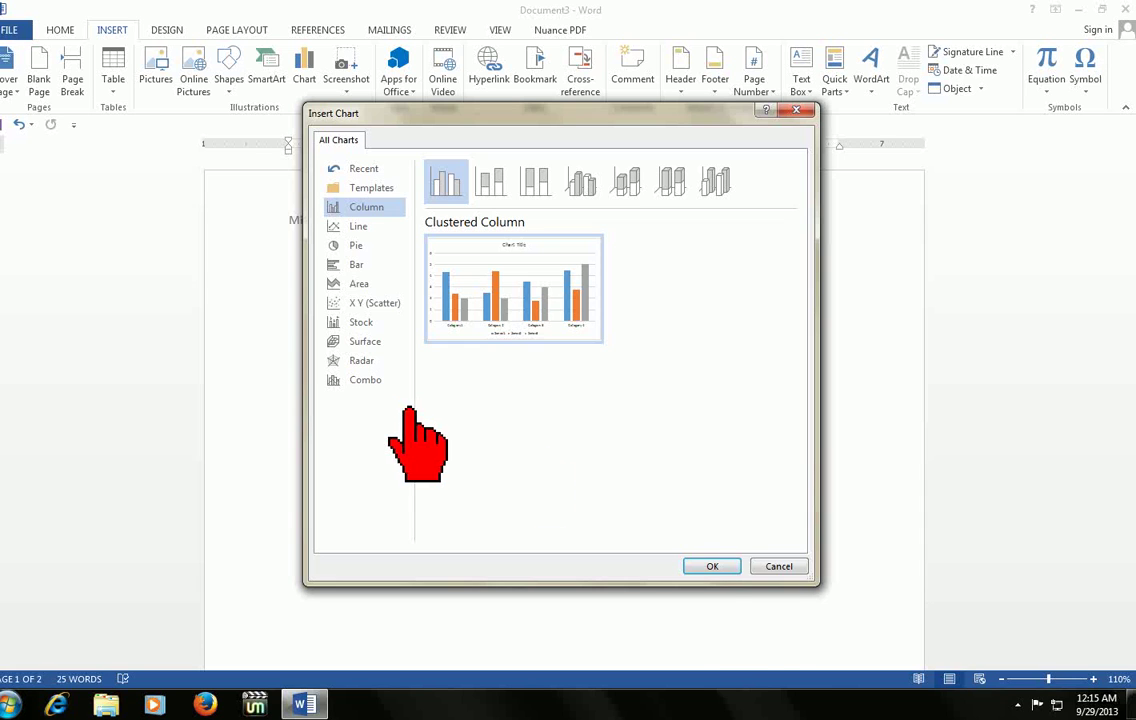
left_click(779, 566)
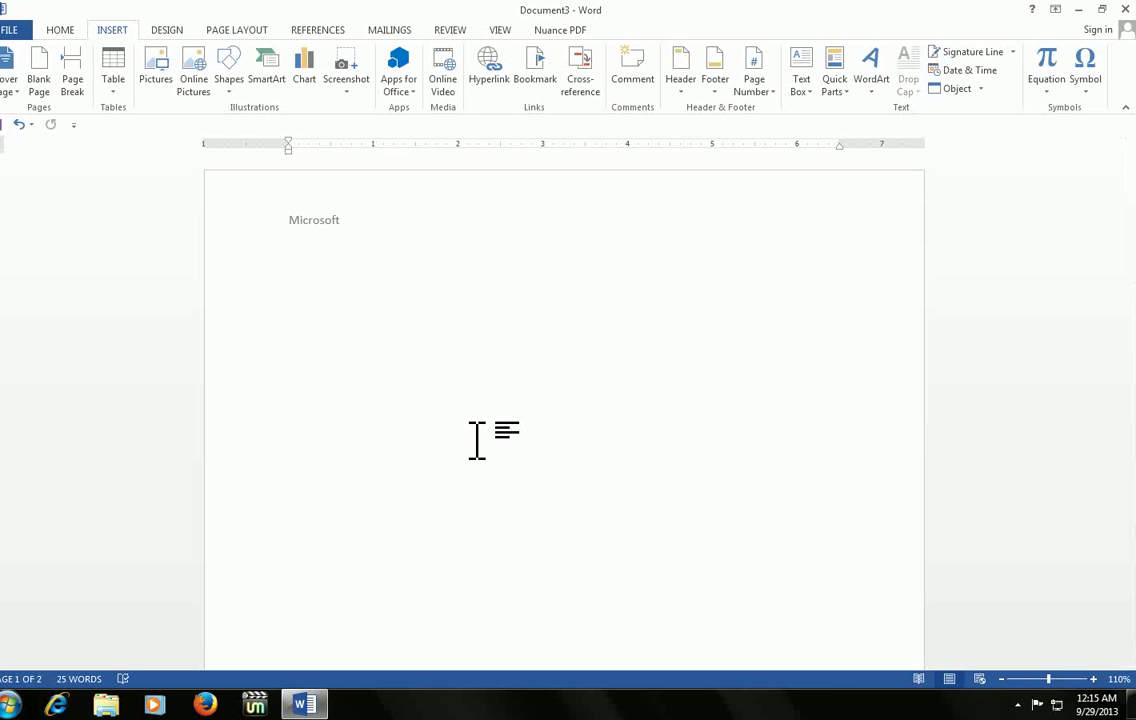
Open the Sort Text options (Alt, A, S) and close them without sorting.
key("alt+a")
key("s")
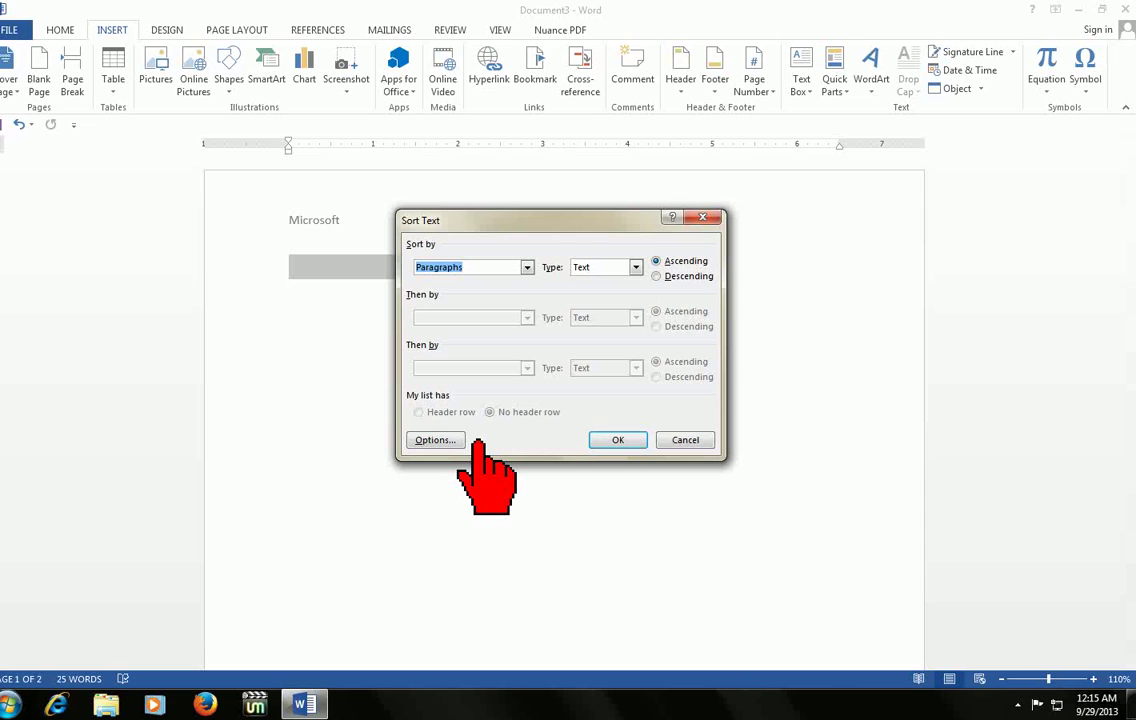
left_click(686, 441)
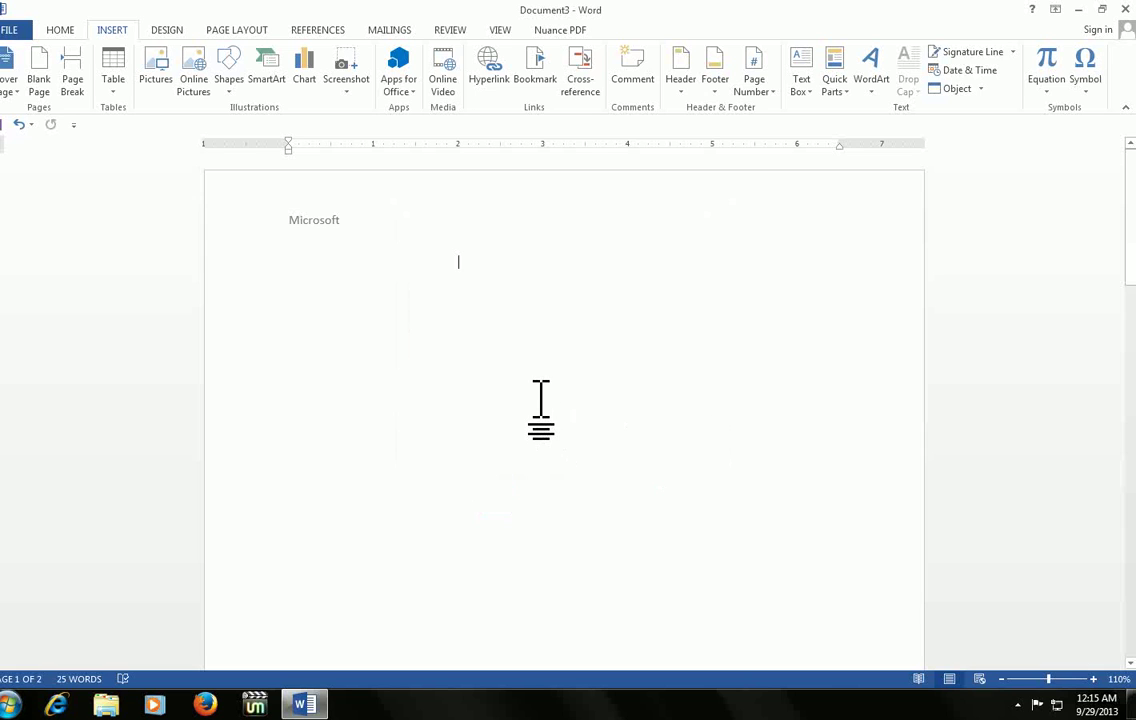
Insert a footnote with Alt, S, F and type 'ddd' as its text.
key("alt")
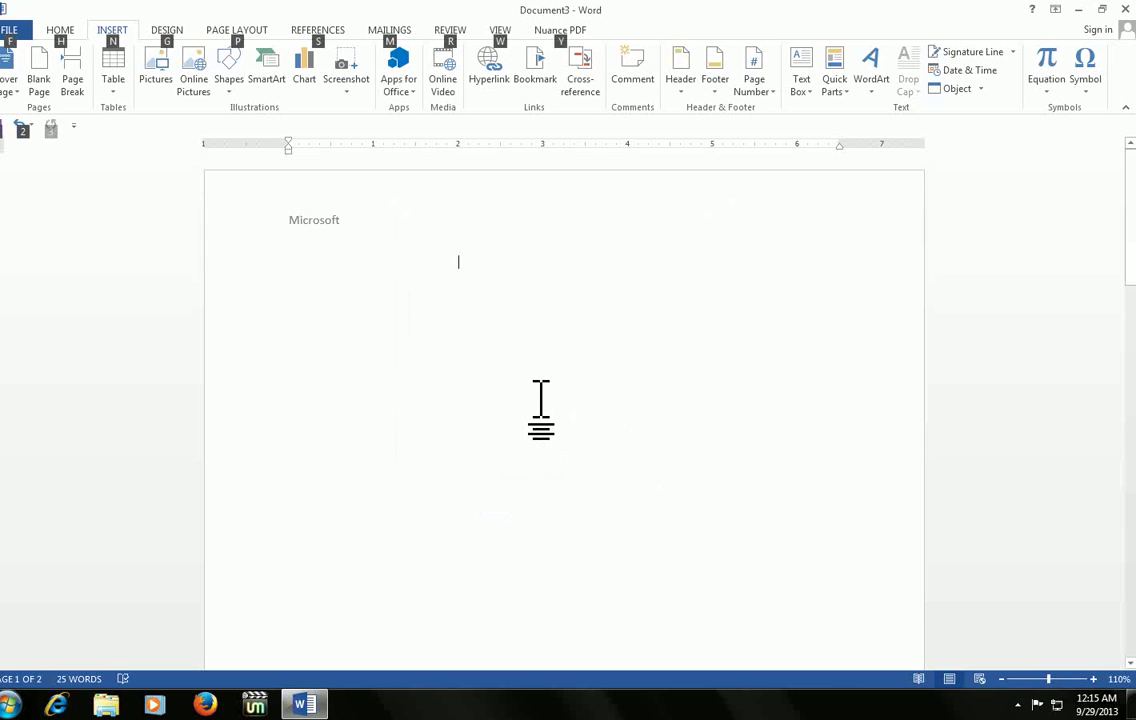
key("s")
key("f")
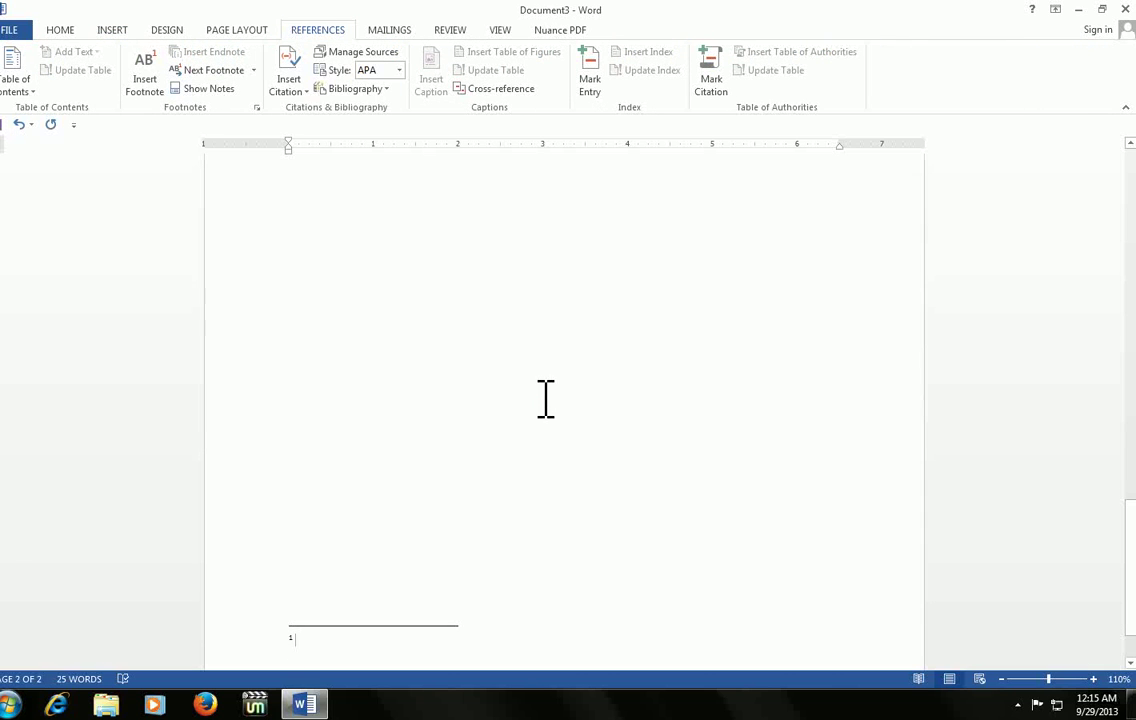
scroll(545, 398, "up", 4)
type("ddd")
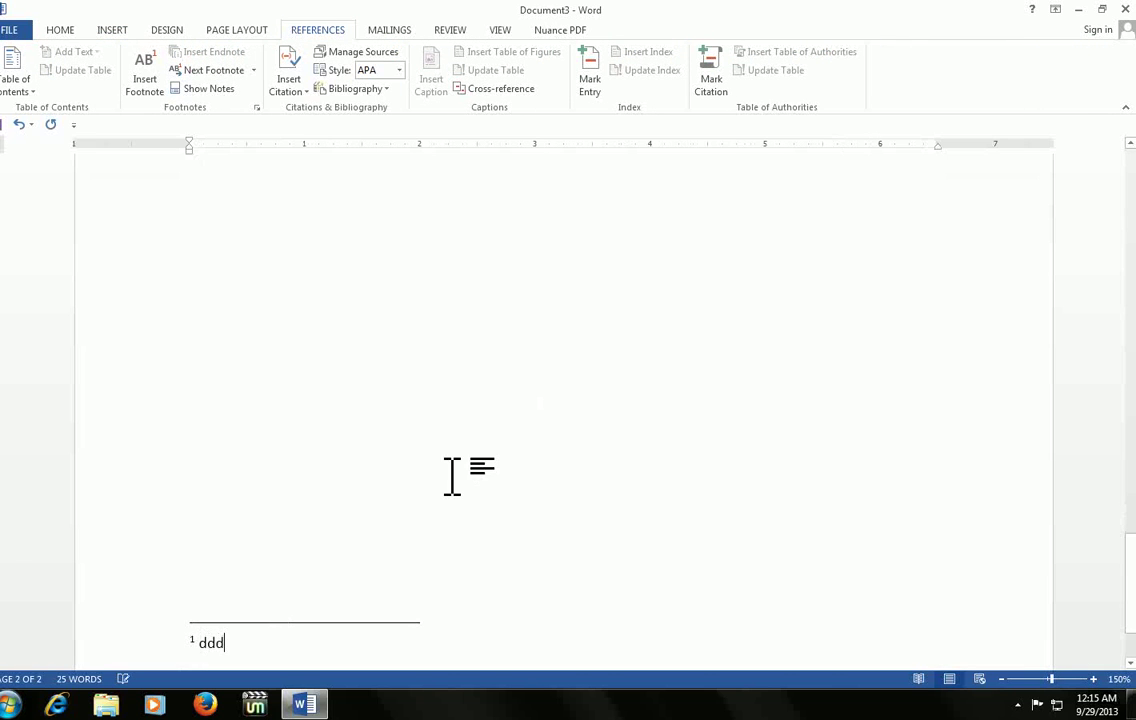
scroll(452, 476, "up", 10)
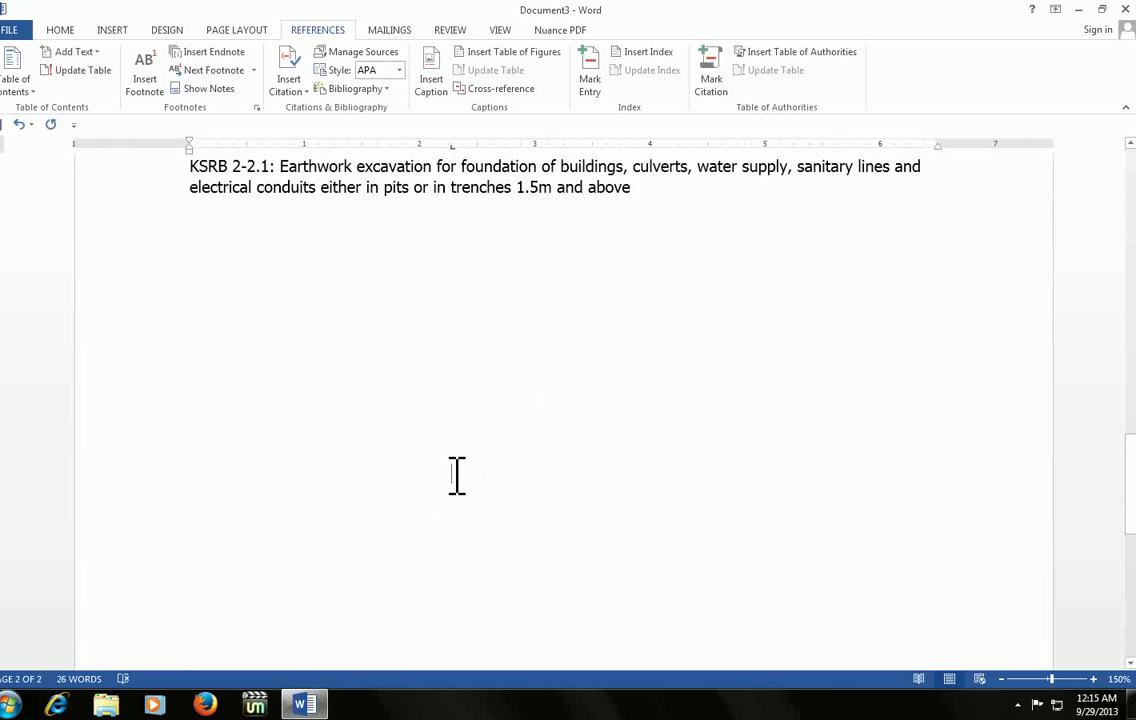
scroll(457, 474, "down", 1)
scroll(451, 474, "up", 15)
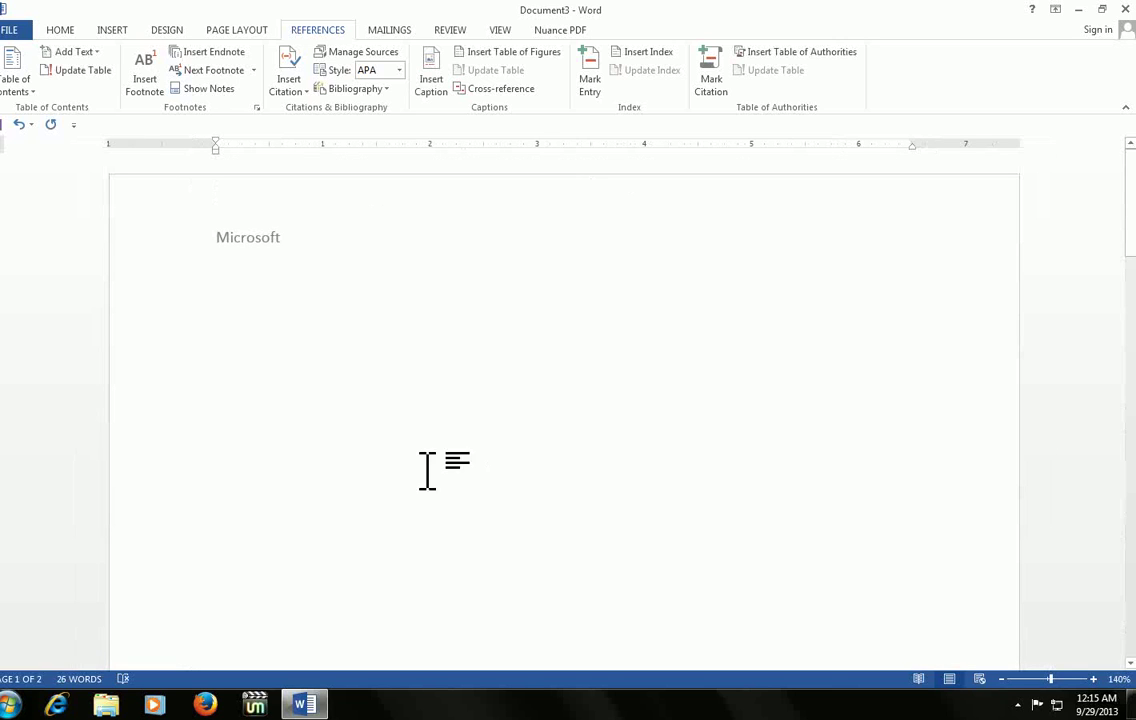
scroll(405, 422, "down", 2)
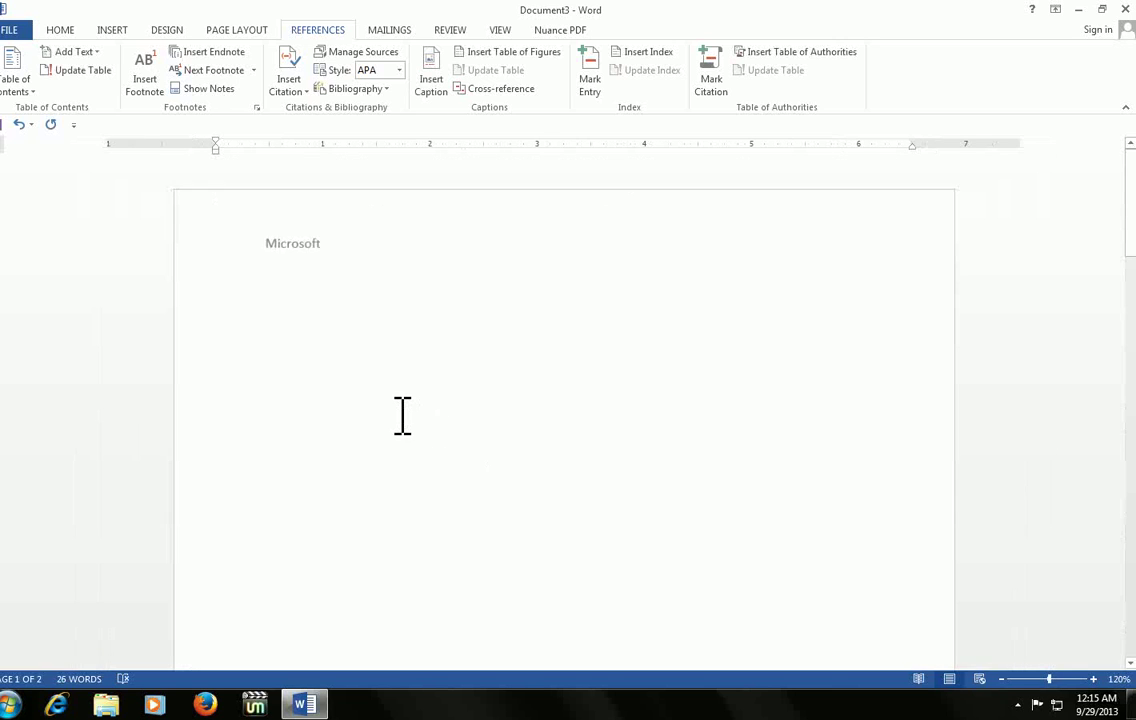
scroll(402, 416, "down", 4)
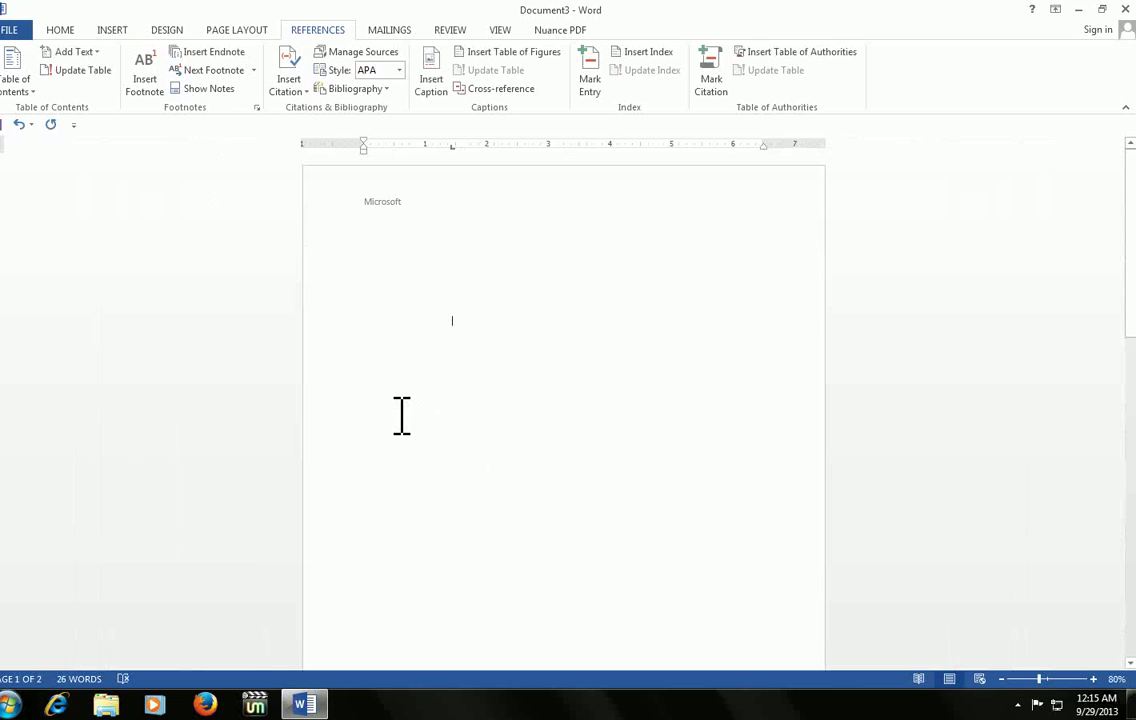
scroll(400, 414, "down", 5)
scroll(397, 414, "down", 1)
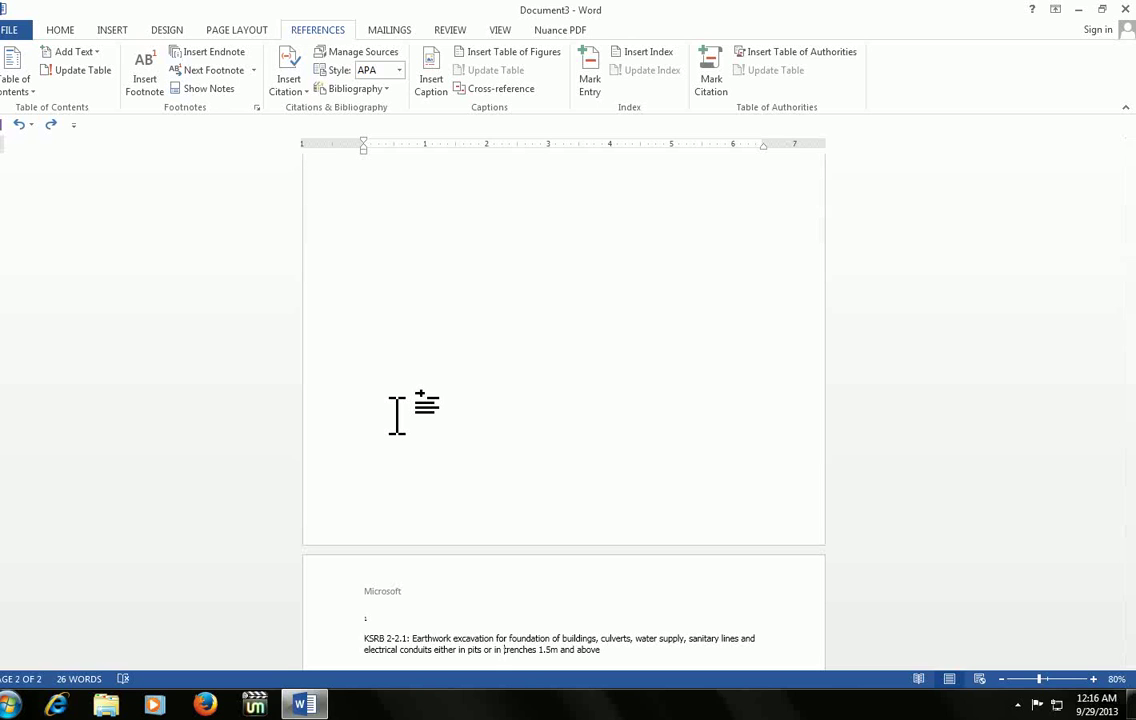
key("alt+s")
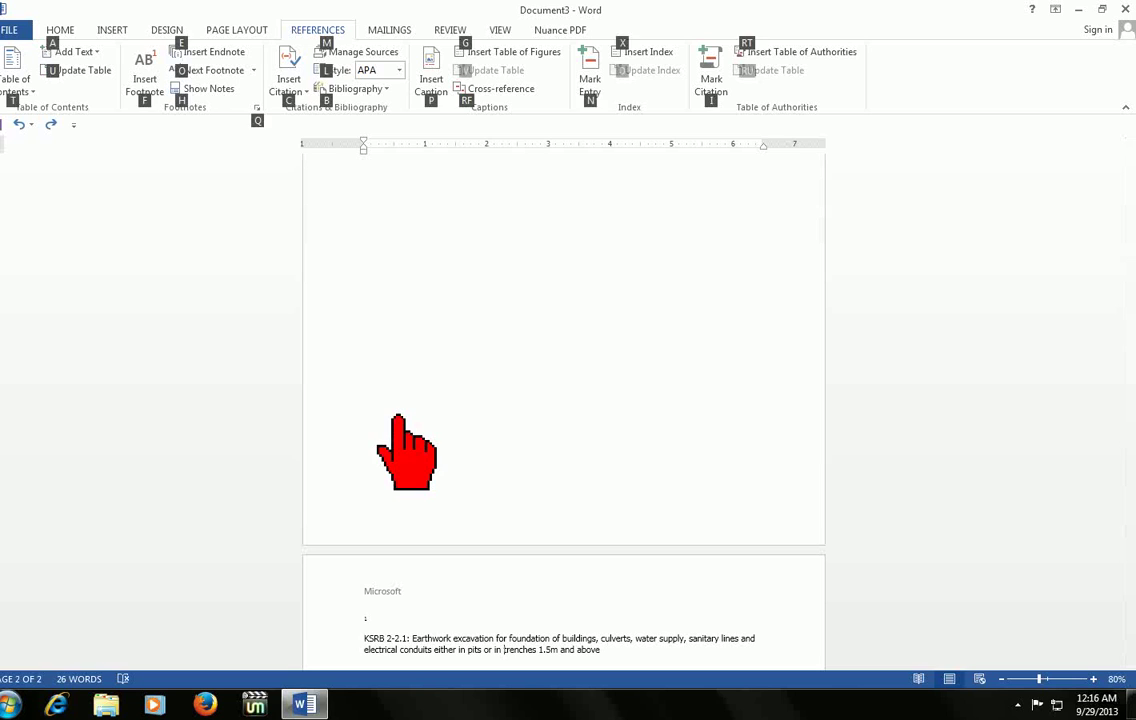
key("g")
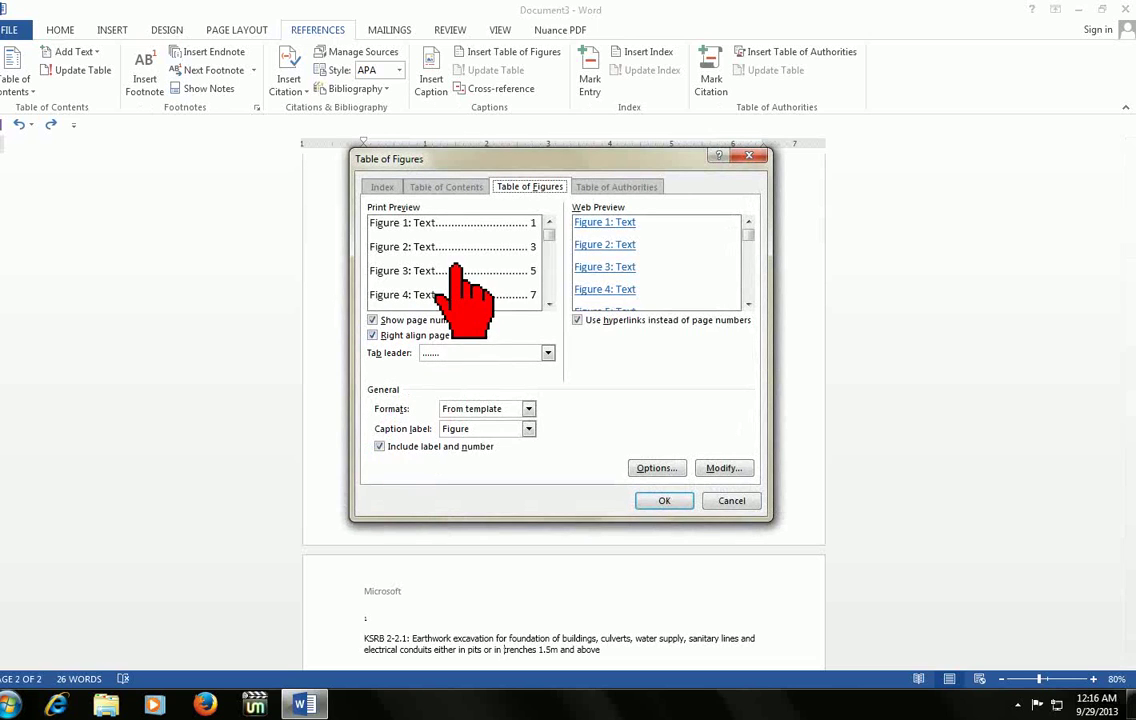
left_click(731, 500)
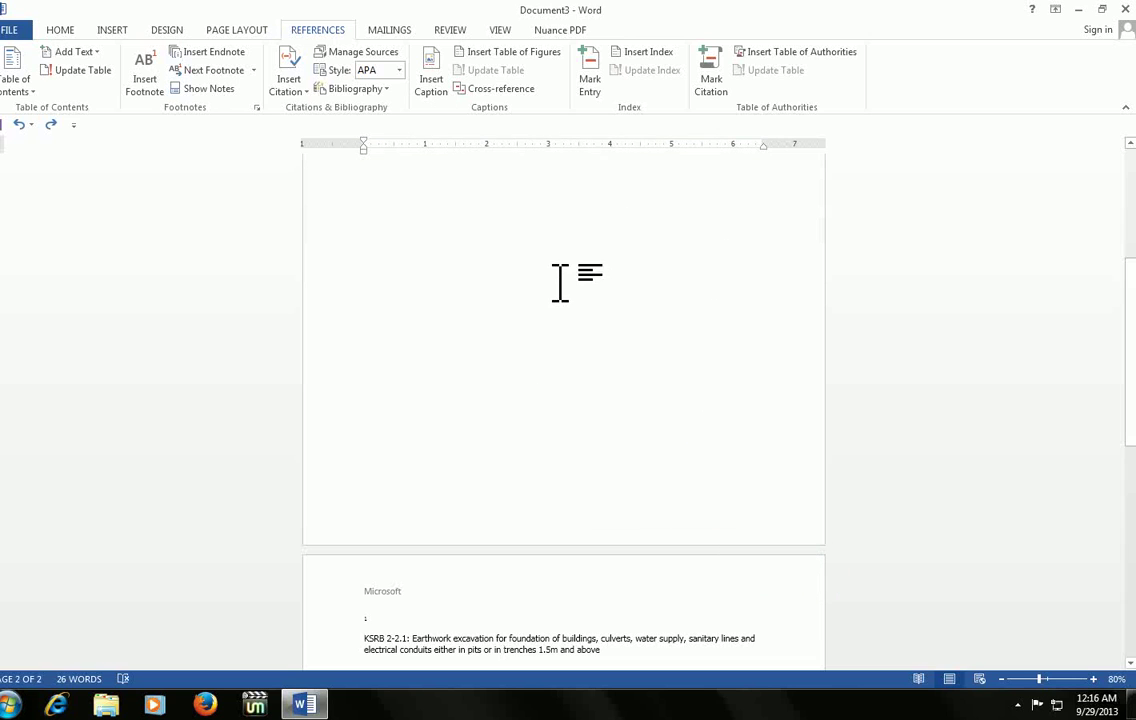
scroll(563, 295, "down", 4)
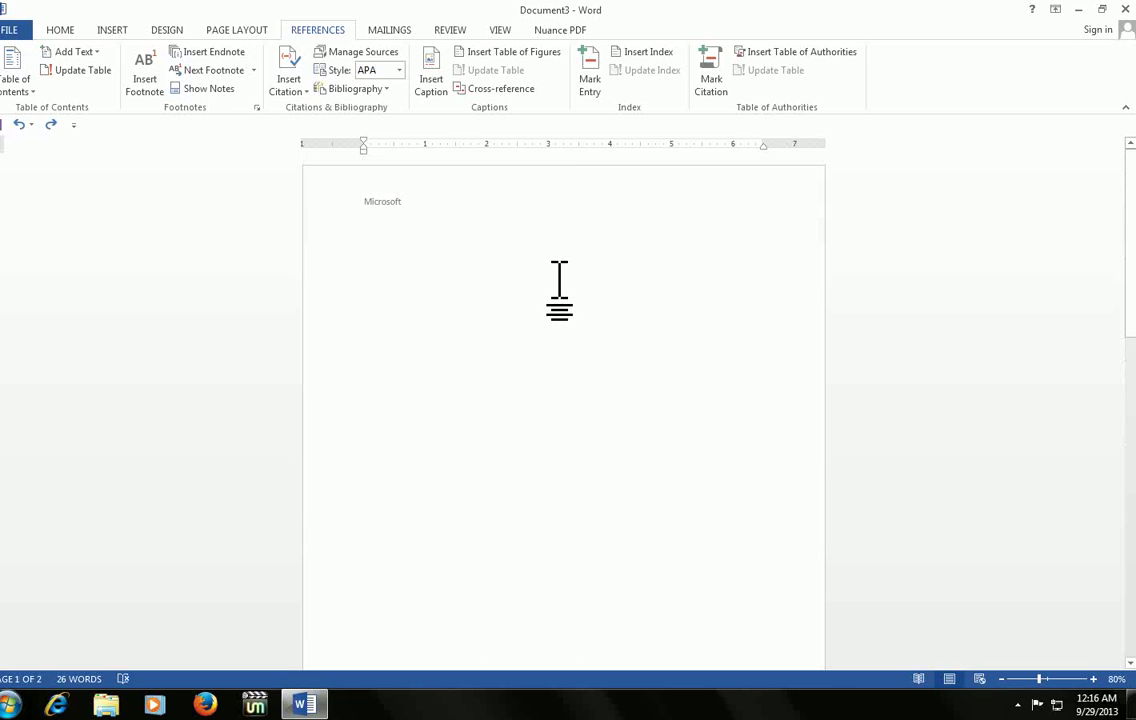
key("alt+s")
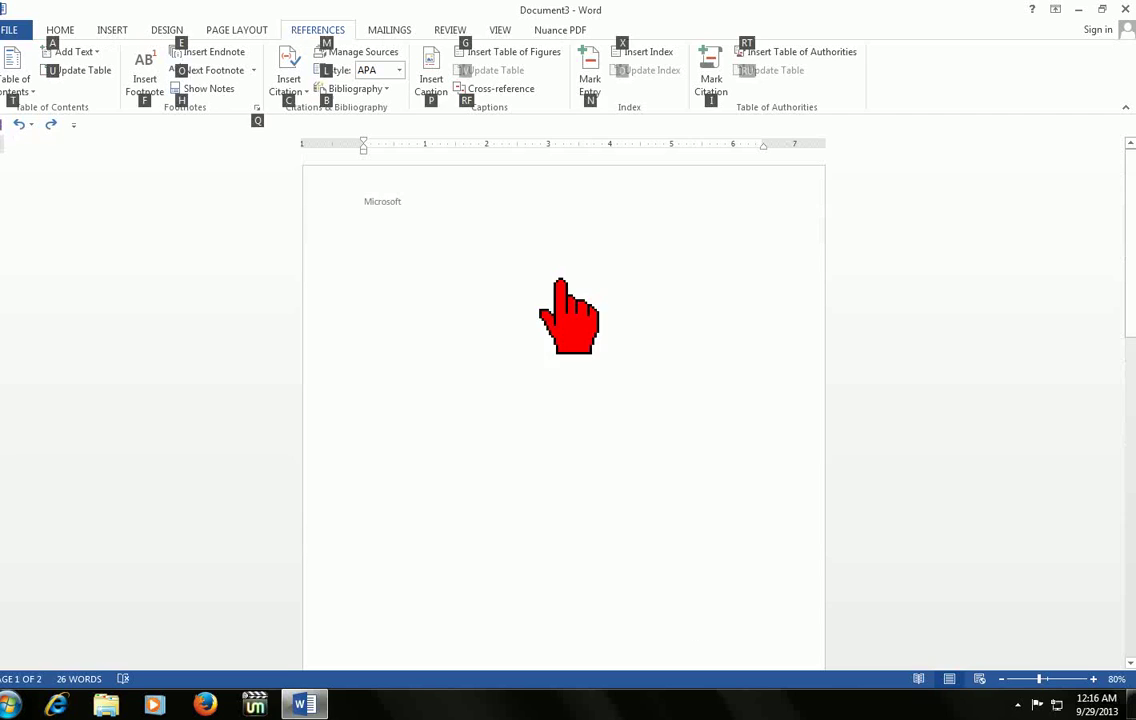
key("t")
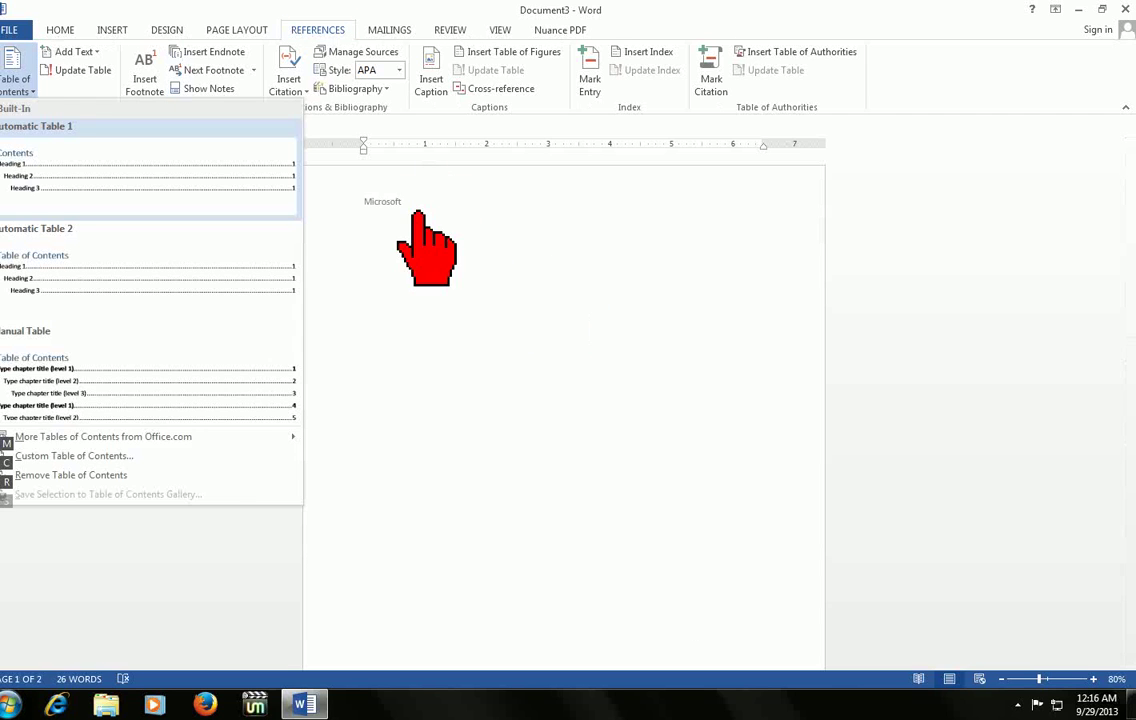
left_click(450, 385)
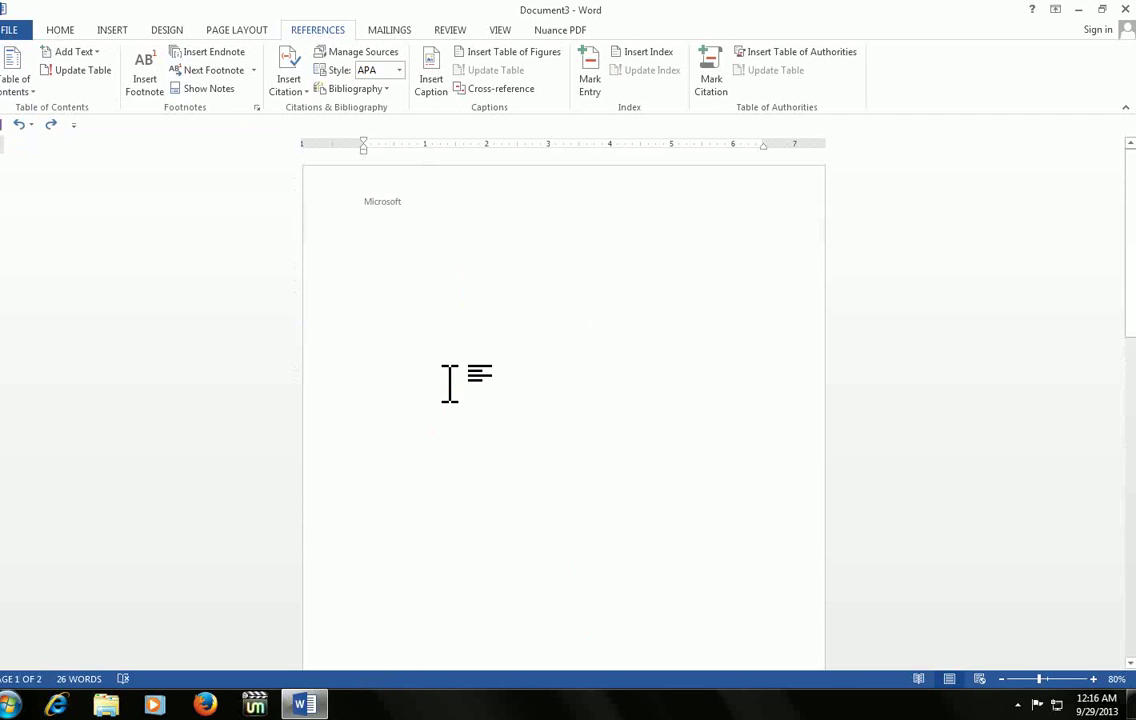